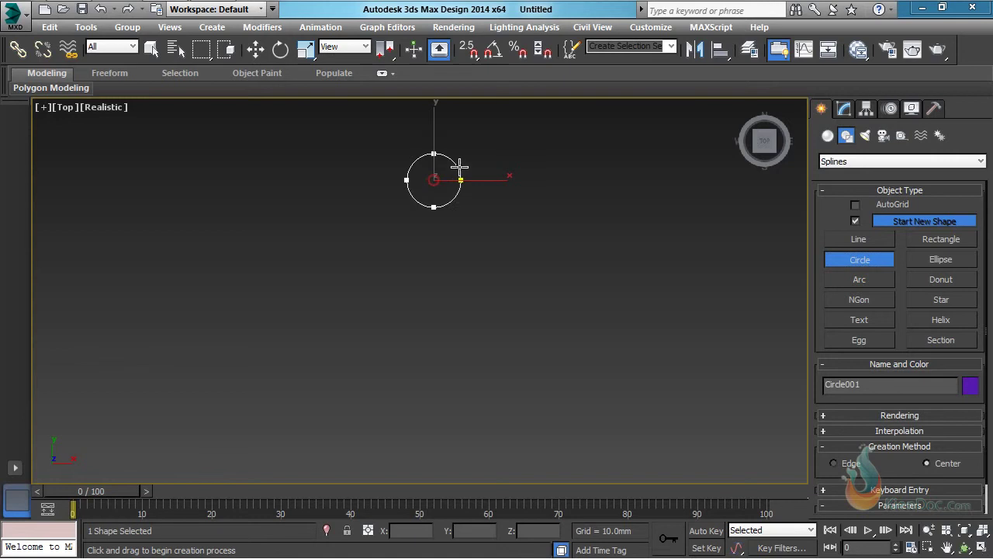
Draw a tall, narrow rectangle overlapping the large circle's lower edge, and a small circle beside the rectangle's upper right side.
{"action": "left_click", "coordinate": [941, 239]}
{"action": "left_click_drag", "start_coordinate": [418, 223], "coordinate": [445, 420]}
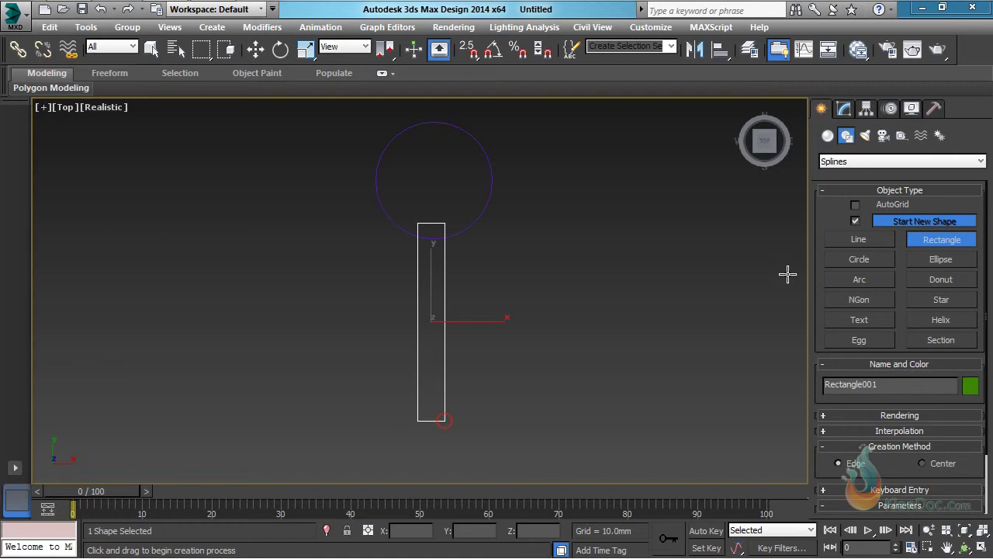
{"action": "left_click", "coordinate": [857, 264]}
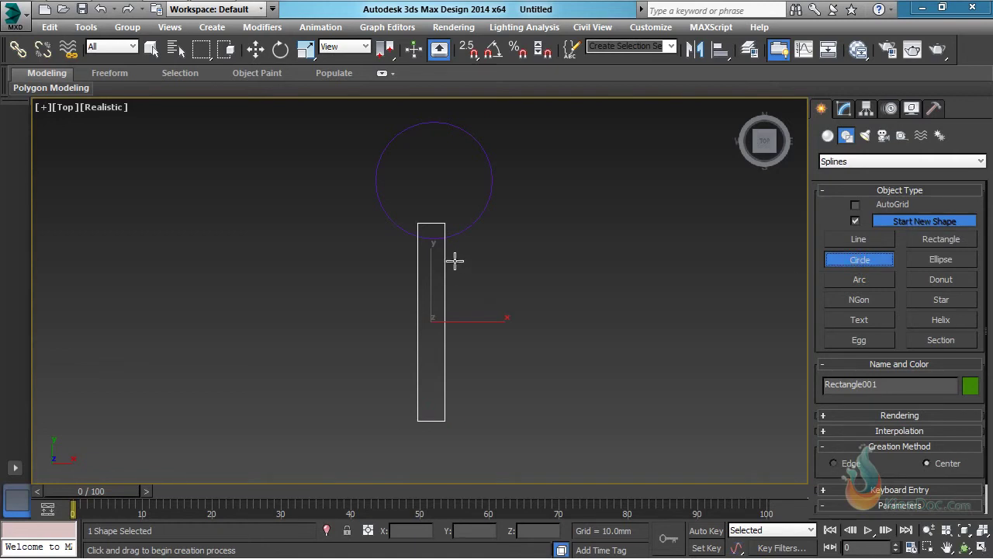
{"action": "left_click_drag", "start_coordinate": [455, 261], "coordinate": [497, 247]}
{"action": "key", "text": "w"}
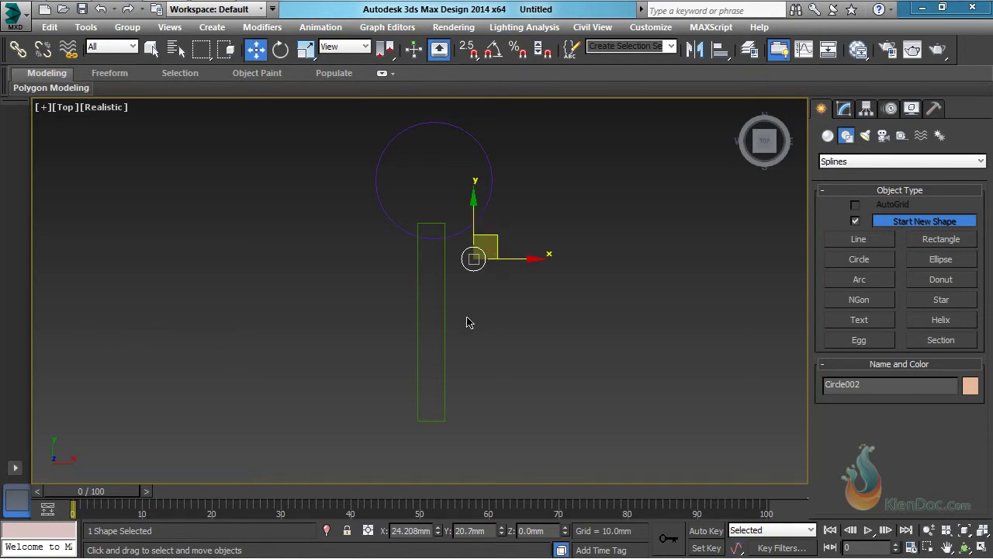
Align the rectangle to the large circle on the X position only, center to center.
{"action": "left_click_drag", "start_coordinate": [468, 322], "coordinate": [418, 351]}
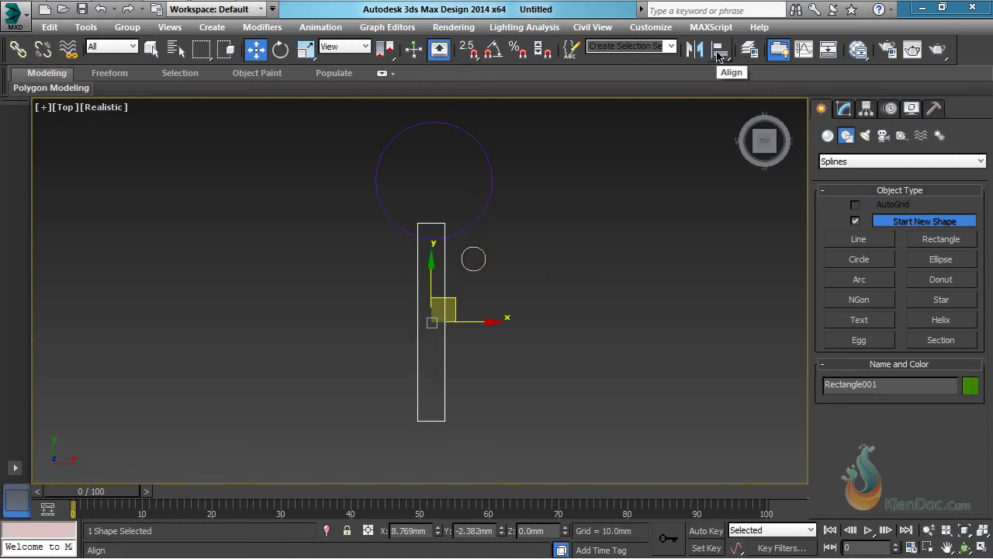
{"action": "left_click", "coordinate": [719, 51]}
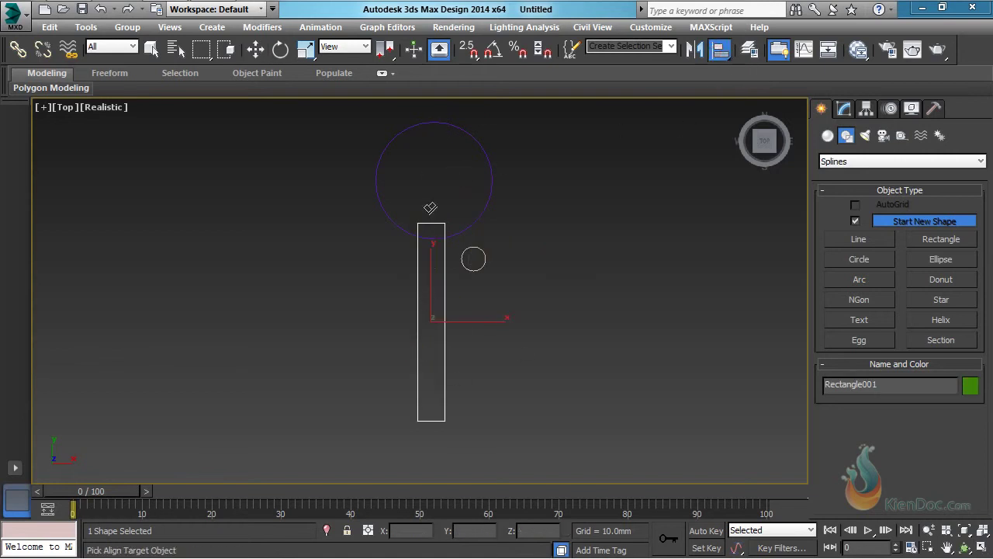
{"action": "left_click", "coordinate": [491, 163]}
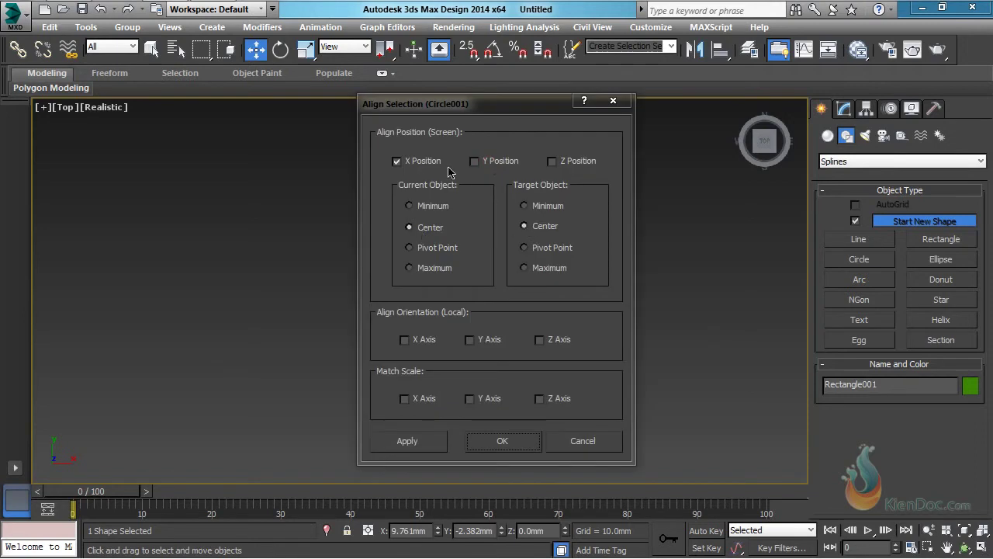
{"action": "left_click", "coordinate": [497, 444]}
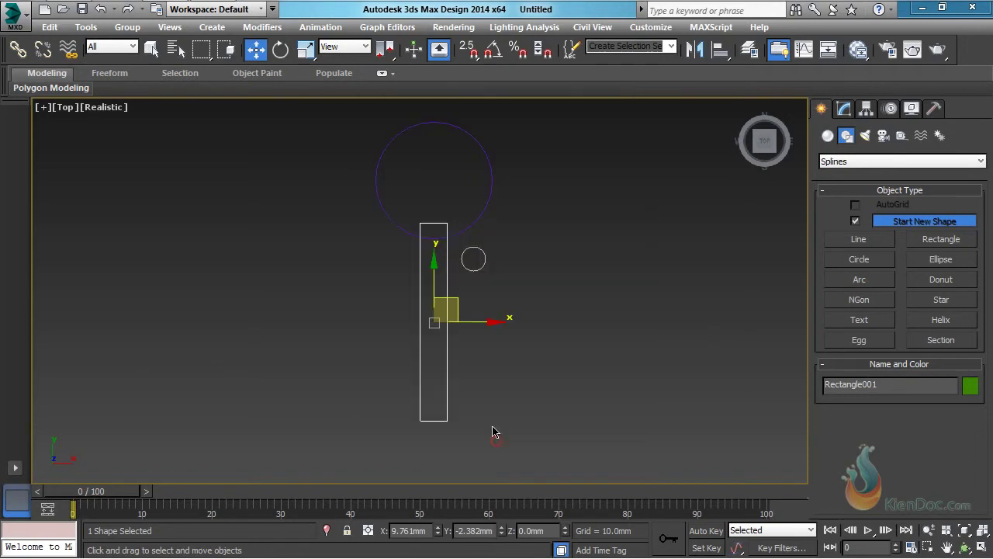
Align the small circle's center to the rectangle's maximum on the X position only.
{"action": "left_click", "coordinate": [482, 259]}
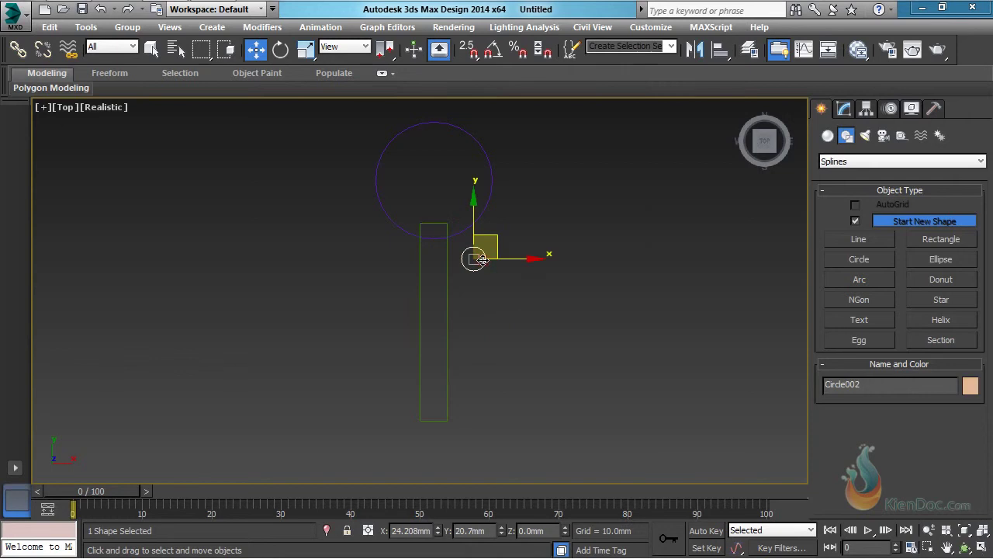
{"action": "left_click", "coordinate": [720, 49]}
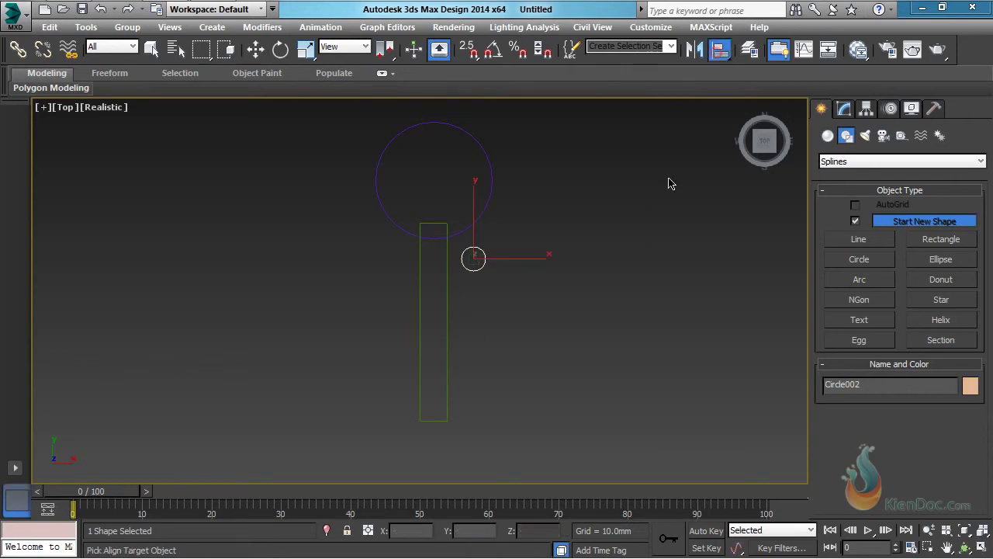
{"action": "left_click", "coordinate": [446, 339]}
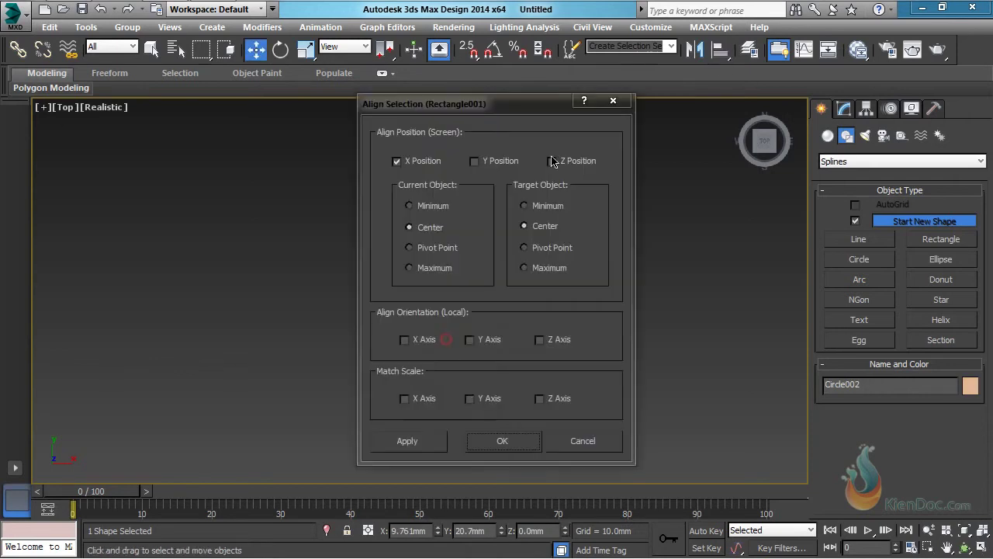
{"action": "left_click_drag", "start_coordinate": [506, 110], "coordinate": [184, 114]}
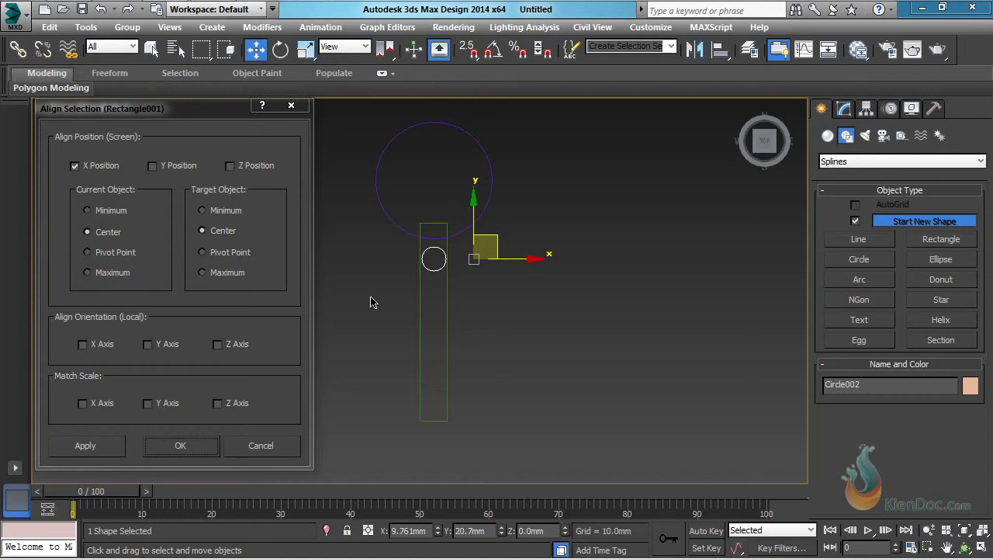
{"action": "left_click", "coordinate": [211, 273]}
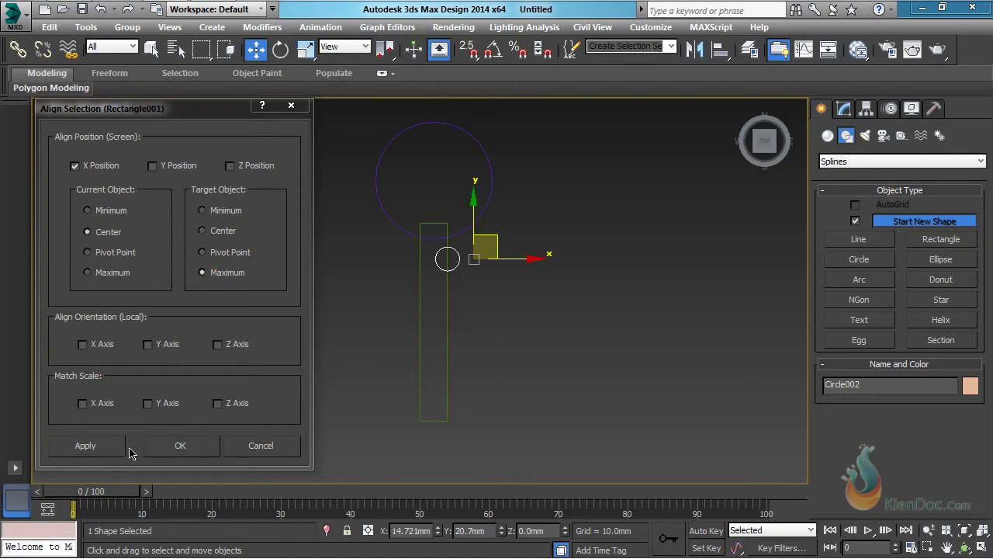
{"action": "left_click", "coordinate": [178, 447]}
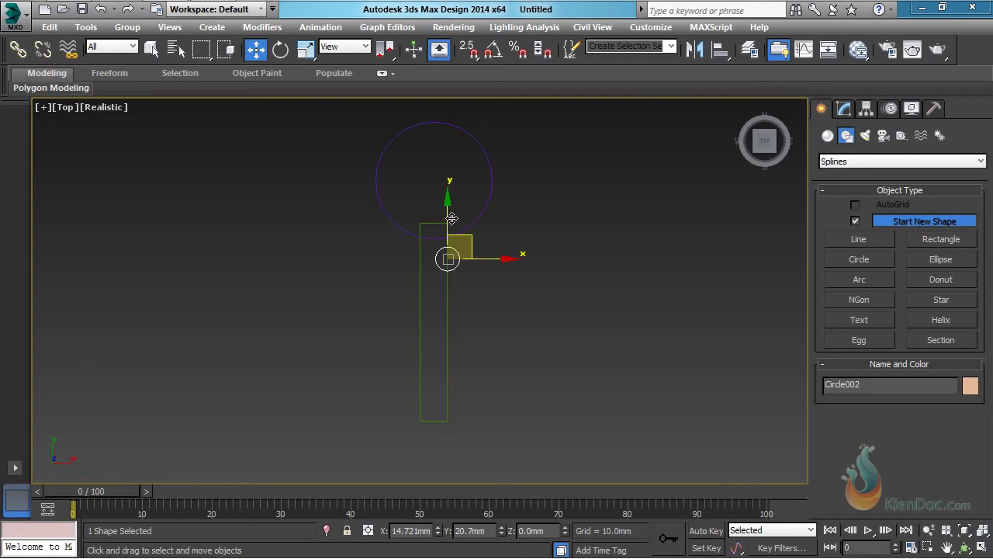
Clone the small circle down the rectangle's right edge as three copies spaced about 14 mm apart.
{"action": "left_click_drag", "start_coordinate": [449, 217], "coordinate": [456, 256], "text": "shift"}
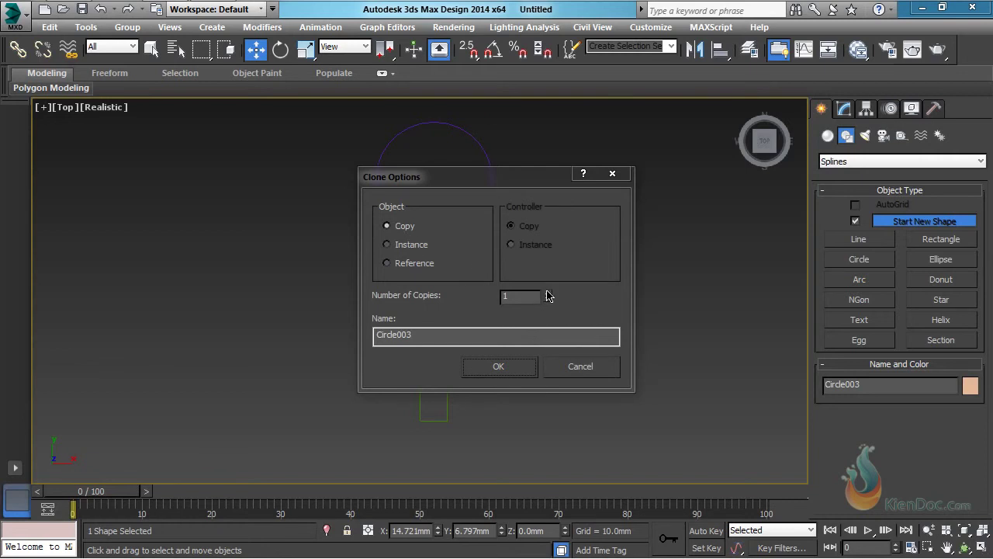
{"action": "double_click", "coordinate": [518, 297]}
{"action": "left_click", "coordinate": [491, 368]}
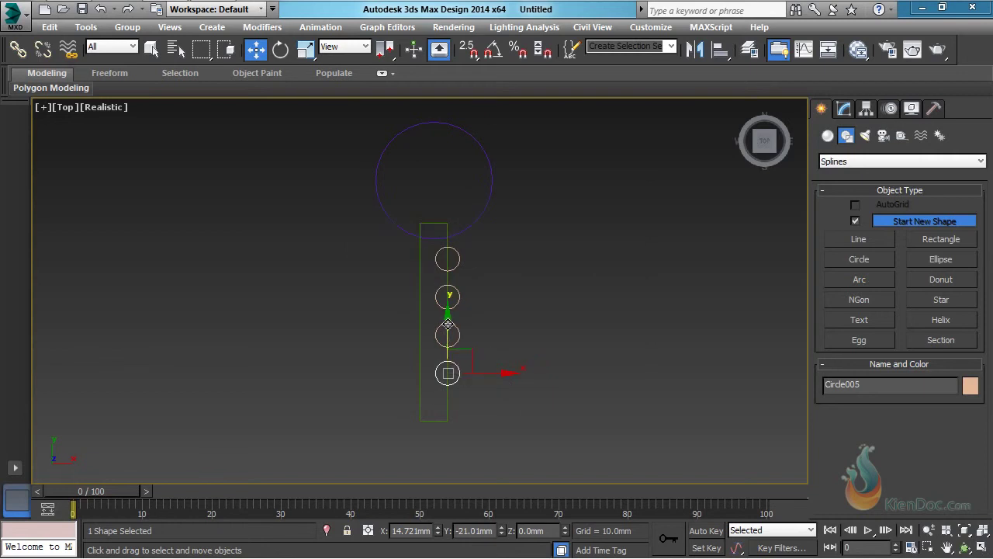
Add one more copy about 13 mm below the lowest small circle, and move all five small circles up about 1.5 mm.
{"action": "left_click_drag", "start_coordinate": [447, 323], "coordinate": [454, 359]}
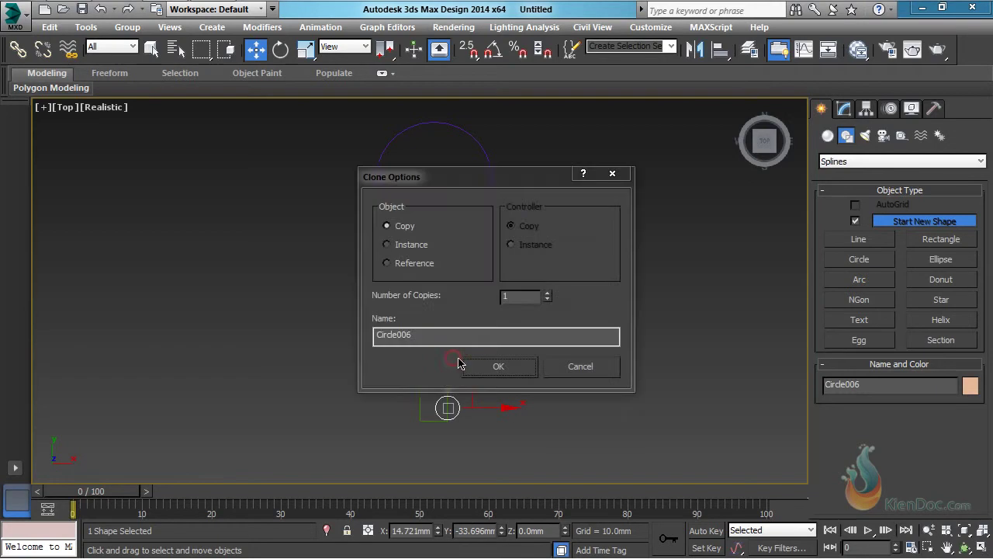
{"action": "left_click", "coordinate": [509, 369]}
{"action": "mouse_move", "coordinate": [486, 444]}
{"action": "left_mouse_down"}
{"action": "mouse_move", "coordinate": [471, 293]}
{"action": "mouse_move", "coordinate": [455, 256]}
{"action": "mouse_move", "coordinate": [449, 285]}
{"action": "left_mouse_up"}
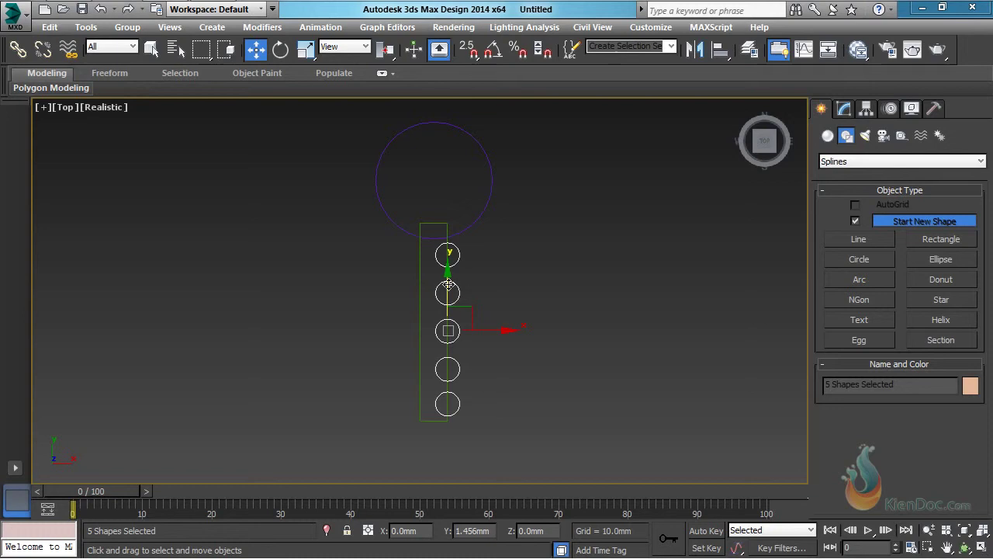
{"action": "left_click", "coordinate": [567, 289]}
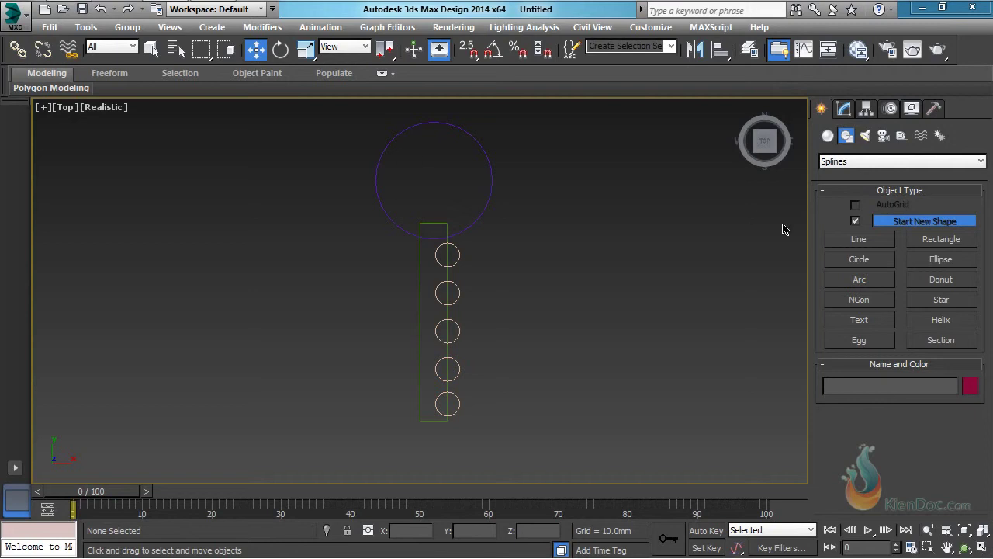
Copy the topmost small circle into the upper left of the large circle, at about X 2.2 mm, Y 60.1 mm.
{"action": "left_click", "coordinate": [458, 251]}
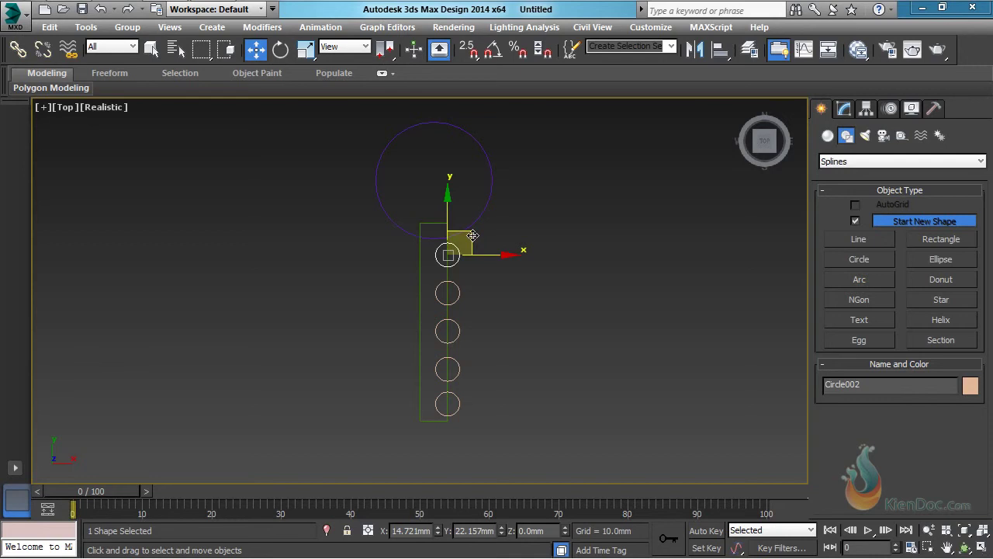
{"action": "left_click_drag", "start_coordinate": [462, 231], "coordinate": [439, 130], "text": "shift"}
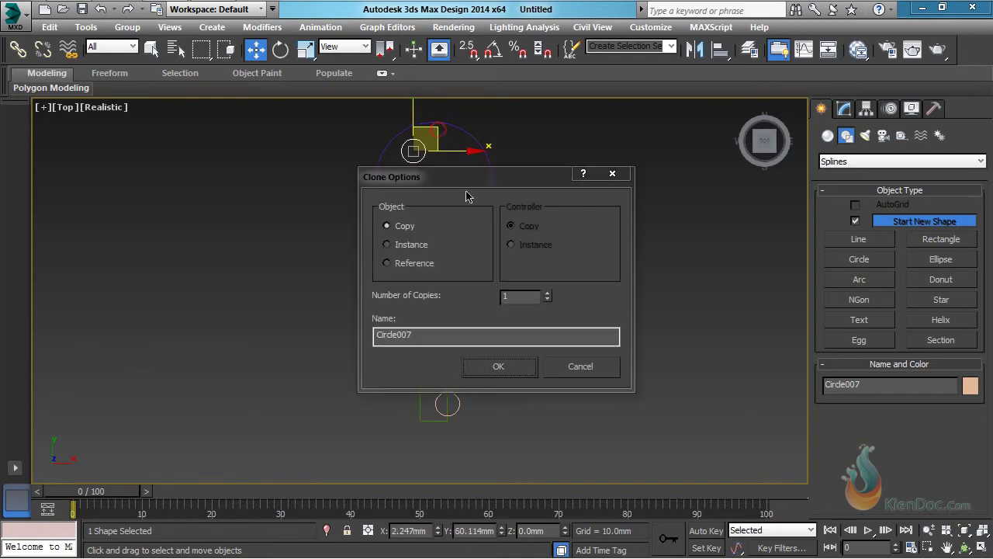
{"action": "left_click", "coordinate": [501, 367]}
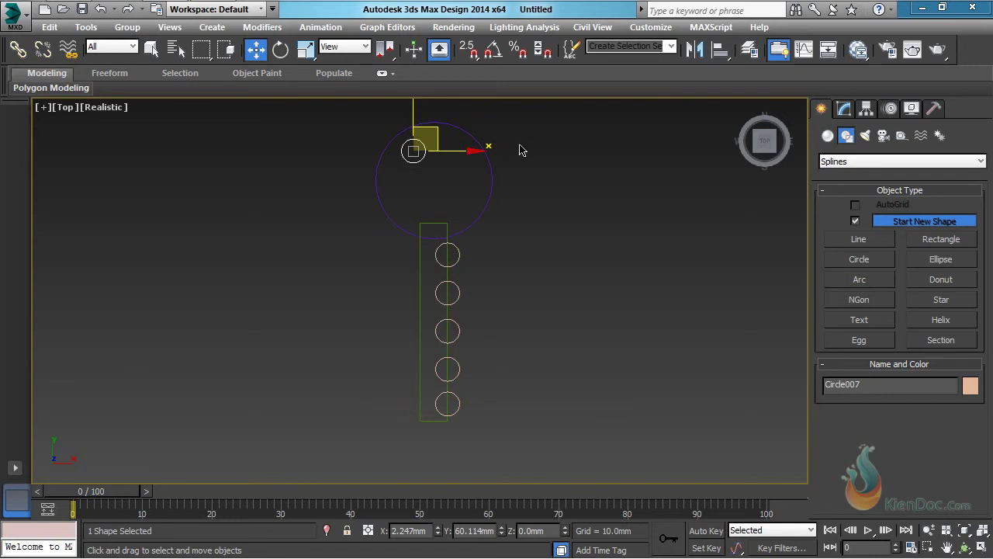
{"action": "left_click_drag", "start_coordinate": [541, 122], "coordinate": [344, 449]}
{"action": "left_click", "coordinate": [557, 325]}
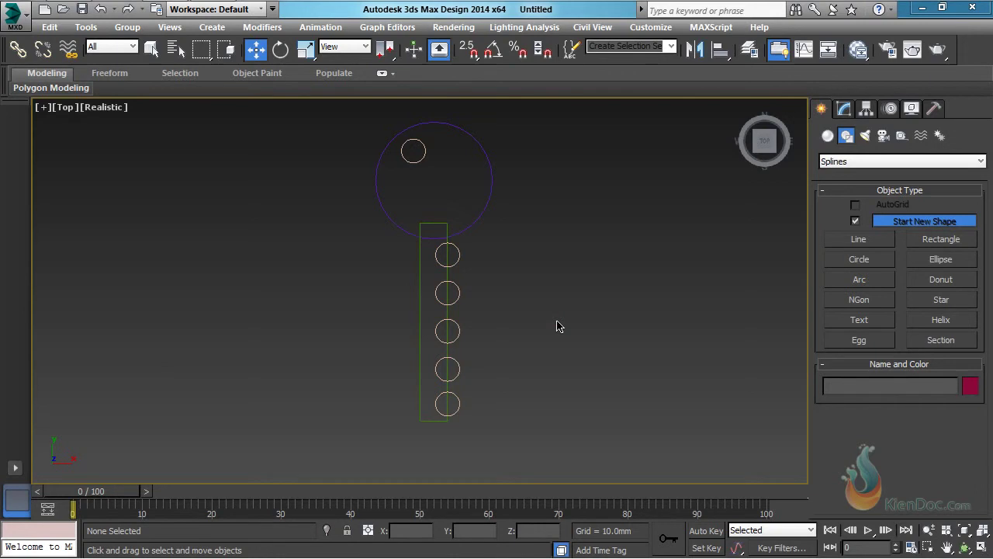
Convert the large circle to an editable spline and keep it selected.
{"action": "left_click_drag", "start_coordinate": [531, 134], "coordinate": [465, 188]}
{"action": "left_click", "coordinate": [845, 109]}
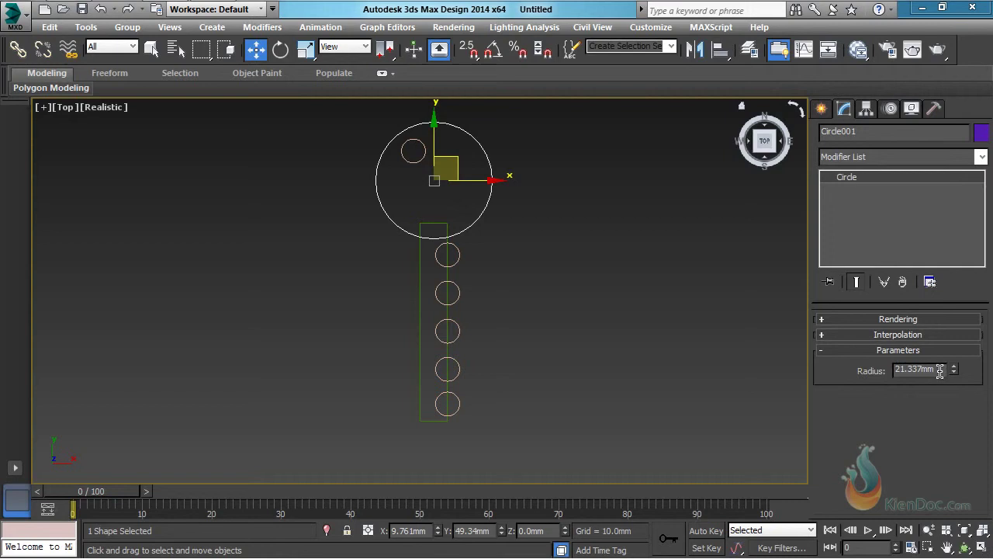
{"action": "right_click", "coordinate": [487, 161]}
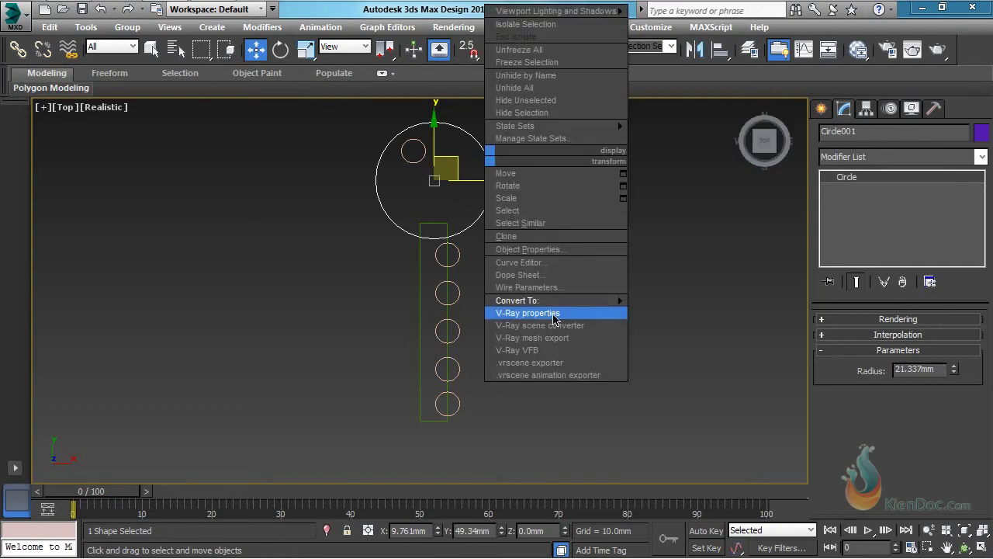
{"action": "mouse_move", "coordinate": [547, 305]}
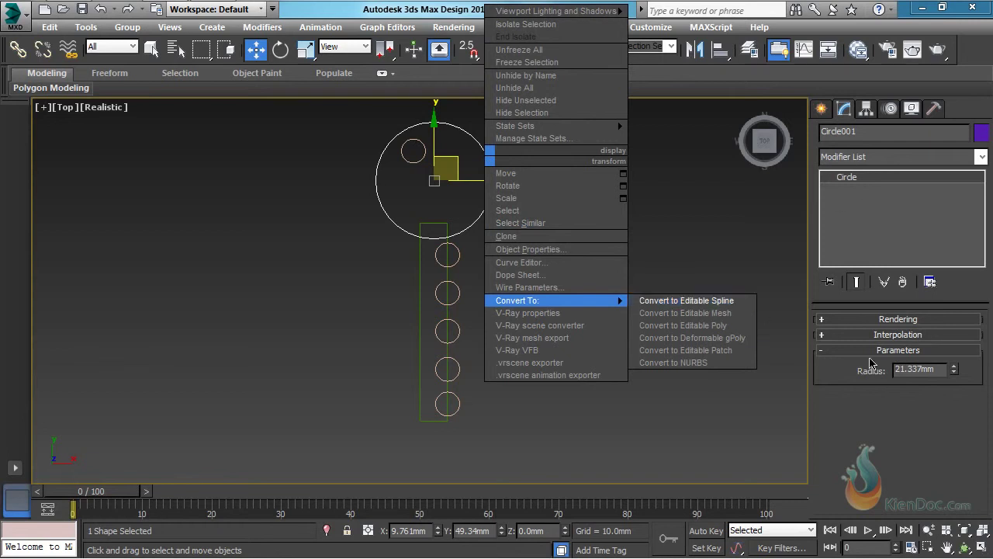
{"action": "left_click", "coordinate": [708, 304]}
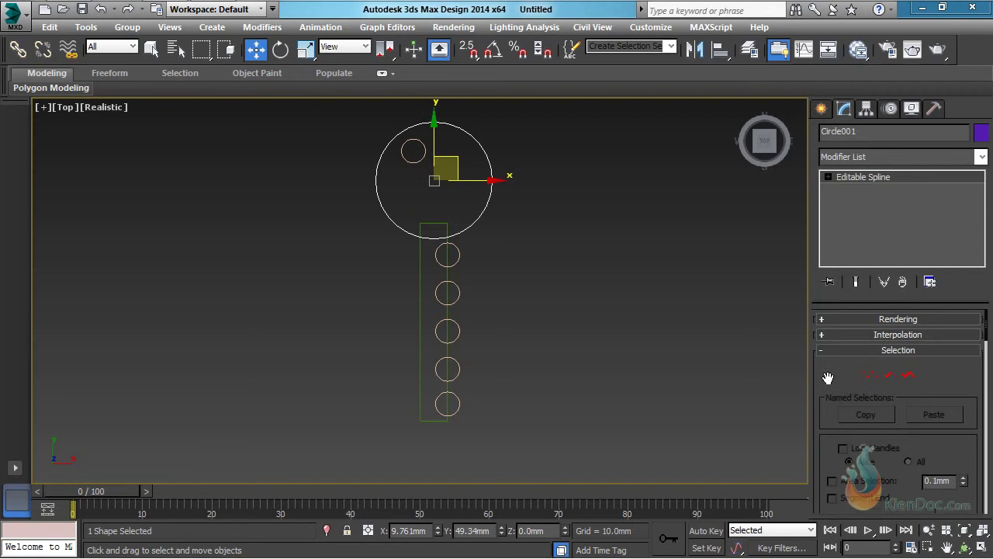
{"action": "mouse_move", "coordinate": [825, 377]}
{"action": "left_mouse_down"}
{"action": "mouse_move", "coordinate": [825, 359]}
{"action": "mouse_move", "coordinate": [825, 390]}
{"action": "left_mouse_up"}
{"action": "left_click", "coordinate": [551, 210]}
{"action": "left_click", "coordinate": [490, 189]}
At vertex level, attach the rectangle and the five small circles on its right edge to the large circle's spline.
{"action": "left_click", "coordinate": [870, 375]}
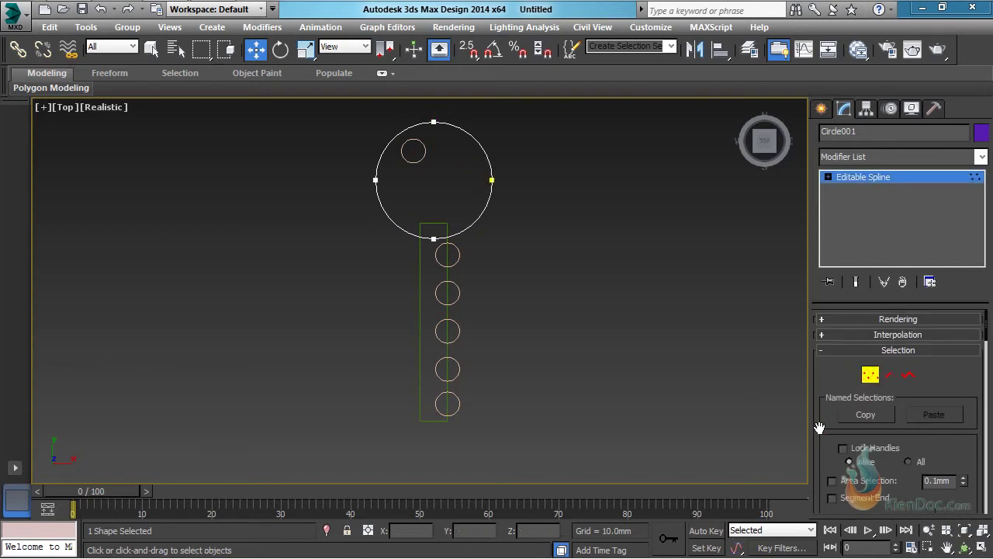
{"action": "scroll", "coordinate": [825, 423], "scroll_direction": "down", "scroll_amount": 5}
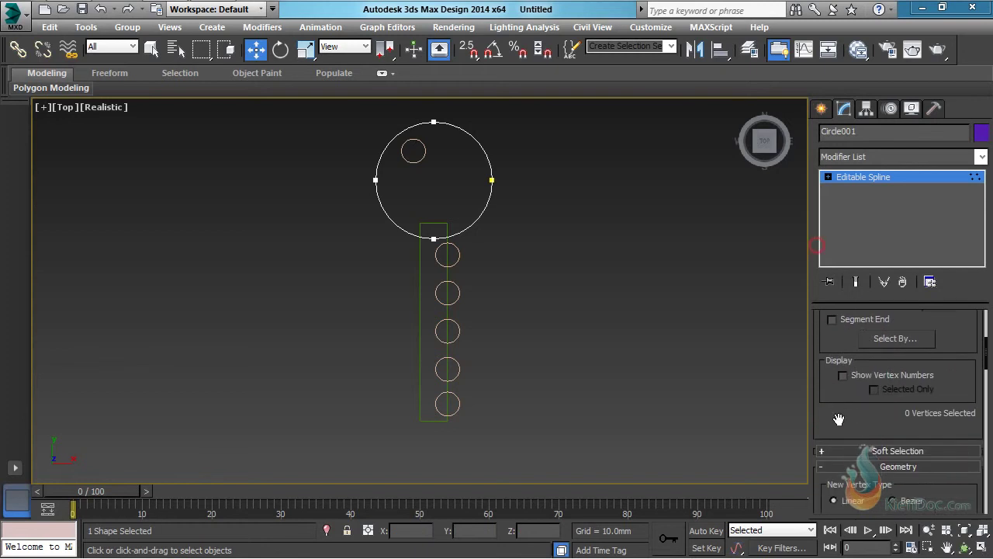
{"action": "scroll", "coordinate": [839, 419], "scroll_direction": "down", "scroll_amount": 4}
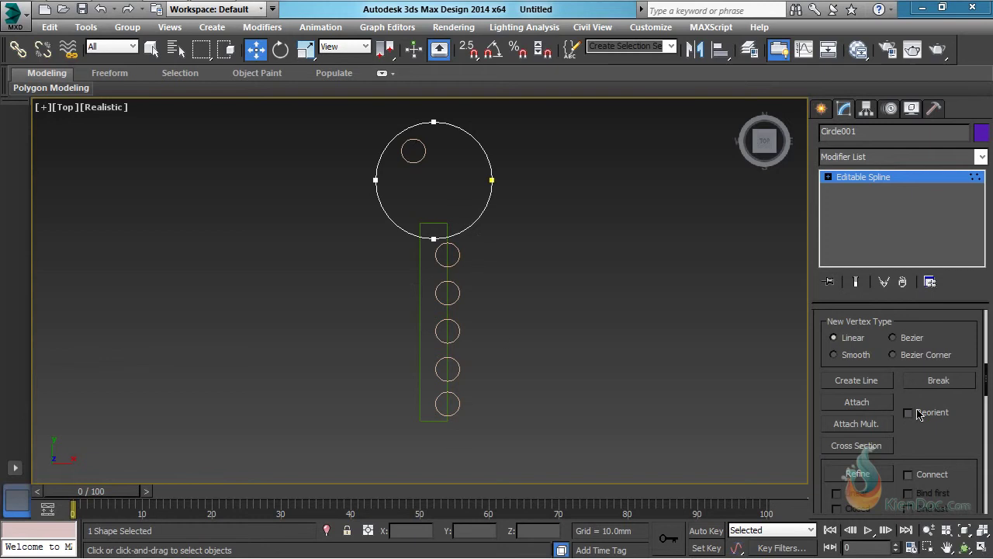
{"action": "left_click", "coordinate": [858, 401]}
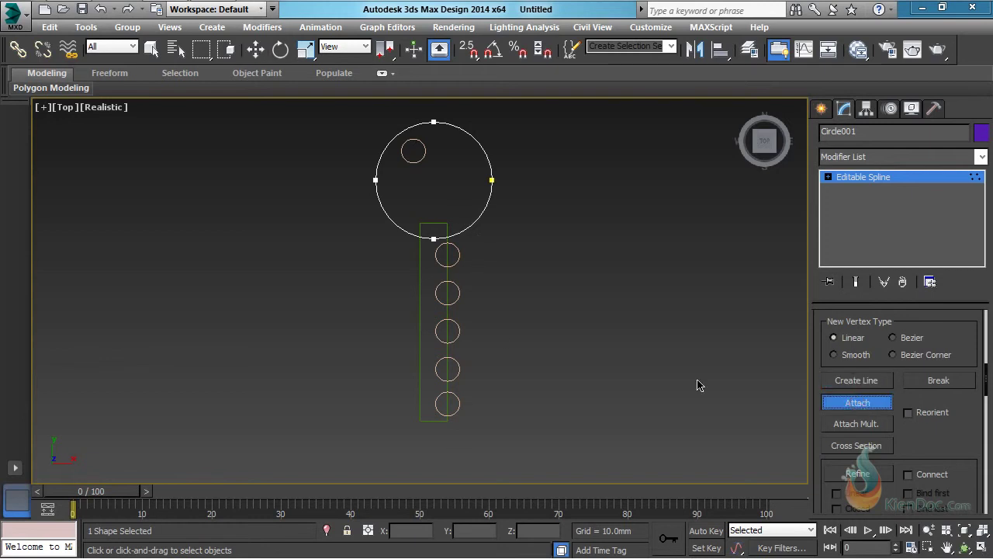
{"action": "left_click", "coordinate": [447, 225]}
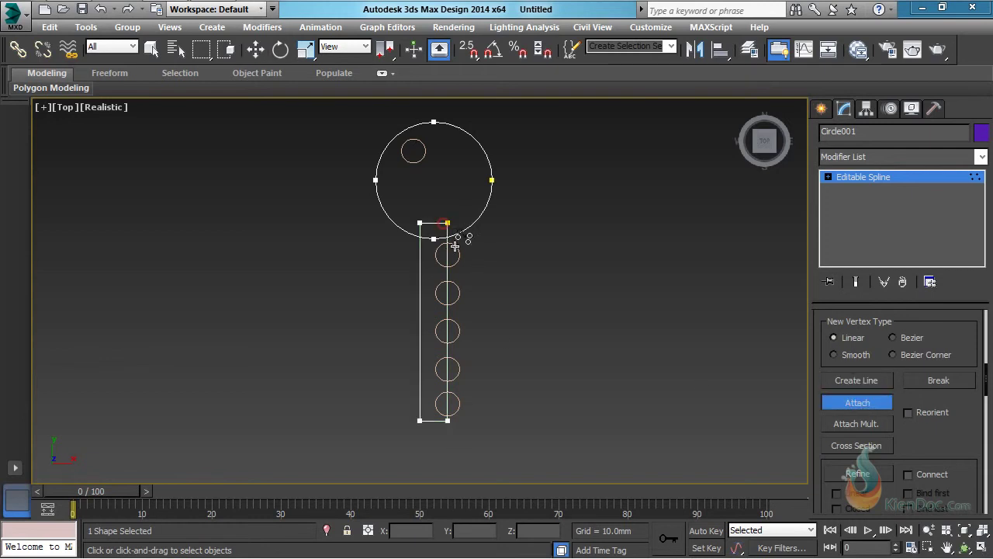
{"action": "left_click", "coordinate": [456, 248]}
{"action": "left_click", "coordinate": [458, 288]}
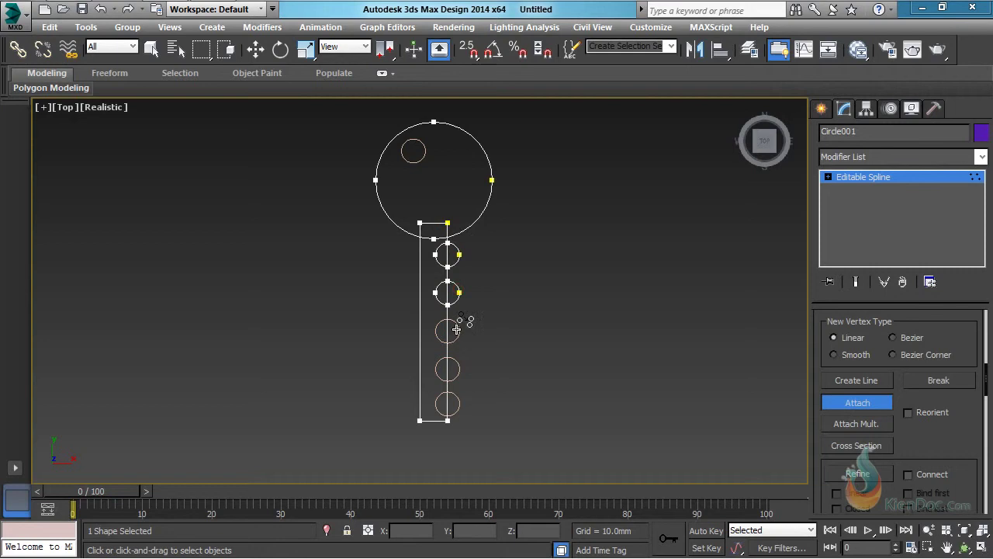
{"action": "left_click", "coordinate": [458, 334]}
{"action": "left_click", "coordinate": [458, 362]}
{"action": "left_click", "coordinate": [454, 397]}
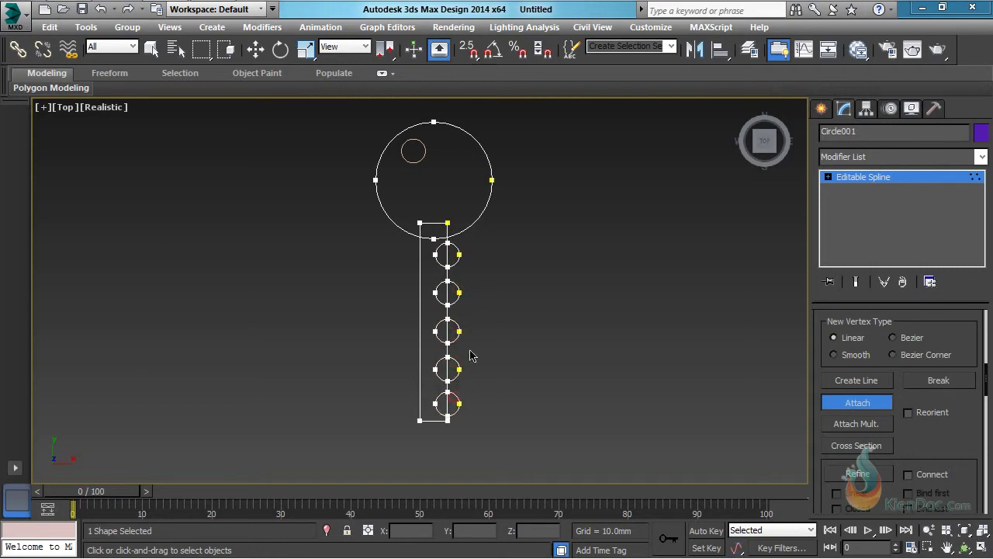
{"action": "key", "text": "w"}
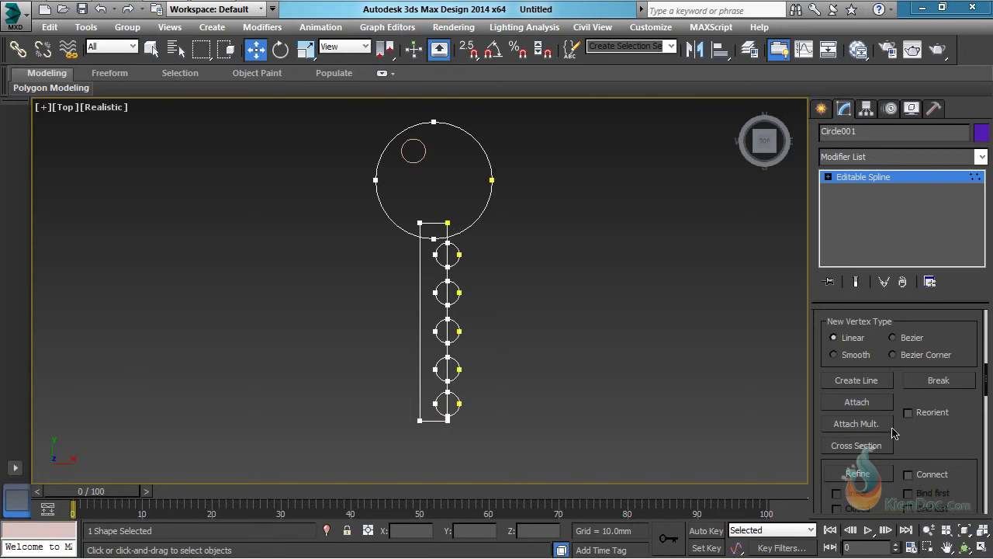
At spline level, trim away the overlapping segments where the rectangle's top end crosses the large circle.
{"action": "left_click", "coordinate": [828, 178]}
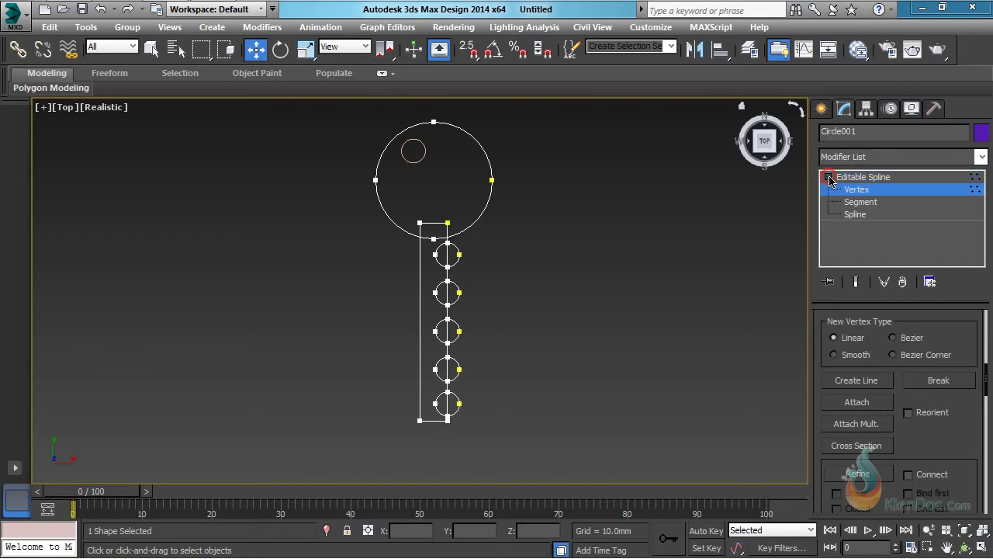
{"action": "left_click", "coordinate": [856, 215]}
{"action": "left_click_drag", "start_coordinate": [926, 455], "coordinate": [905, 217]}
{"action": "left_click_drag", "start_coordinate": [834, 390], "coordinate": [824, 202]}
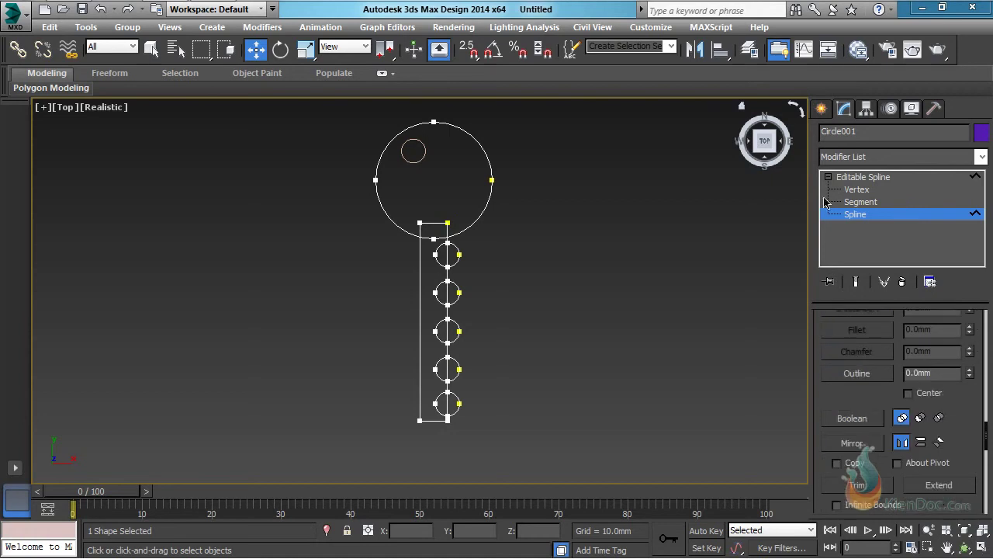
{"action": "scroll", "coordinate": [862, 419], "scroll_direction": "down", "scroll_amount": 2}
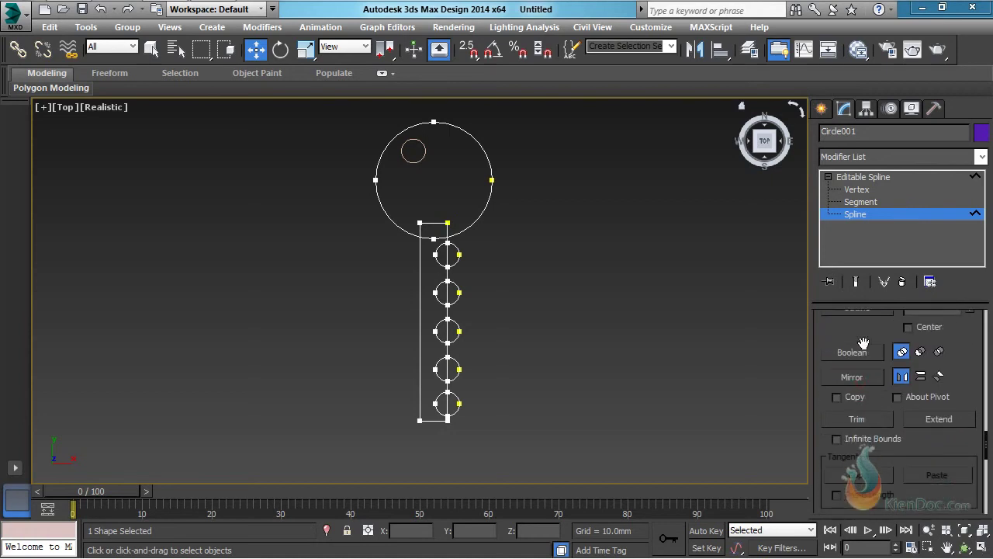
{"action": "left_click", "coordinate": [857, 420]}
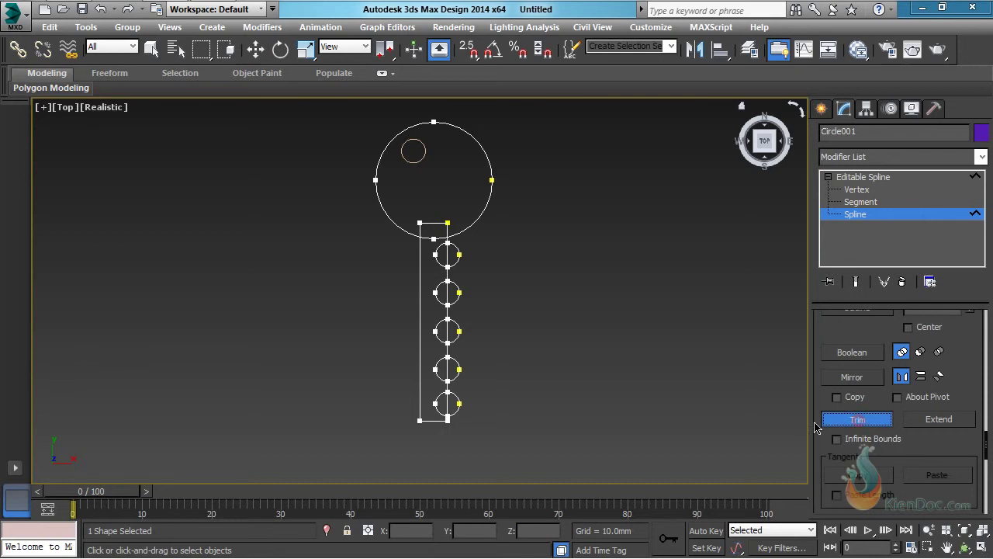
{"action": "left_click", "coordinate": [436, 223]}
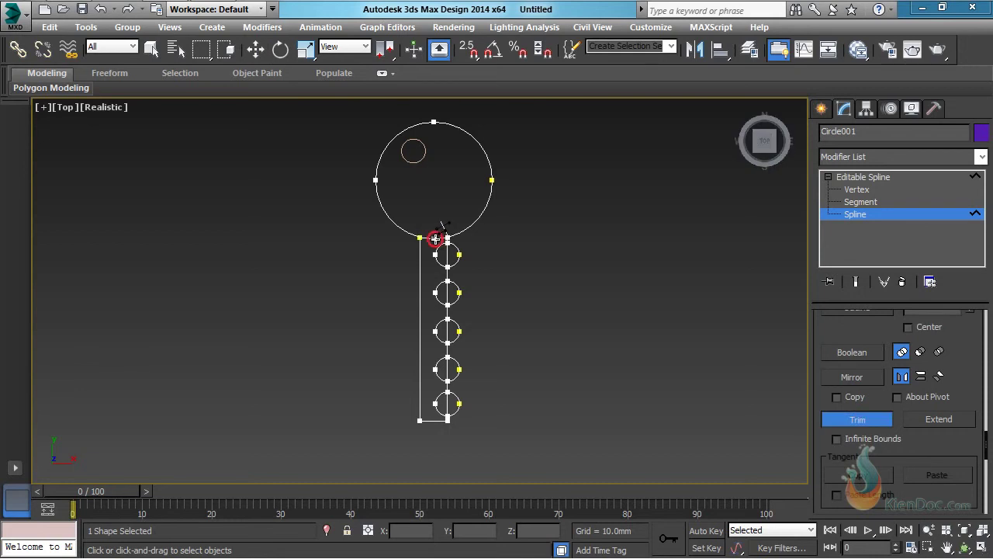
{"action": "left_click", "coordinate": [436, 236]}
Trim the outer halves of the five small circles and the shaft edge inside them to form notches, and leave spline level.
{"action": "left_click", "coordinate": [459, 255]}
{"action": "left_click", "coordinate": [455, 289]}
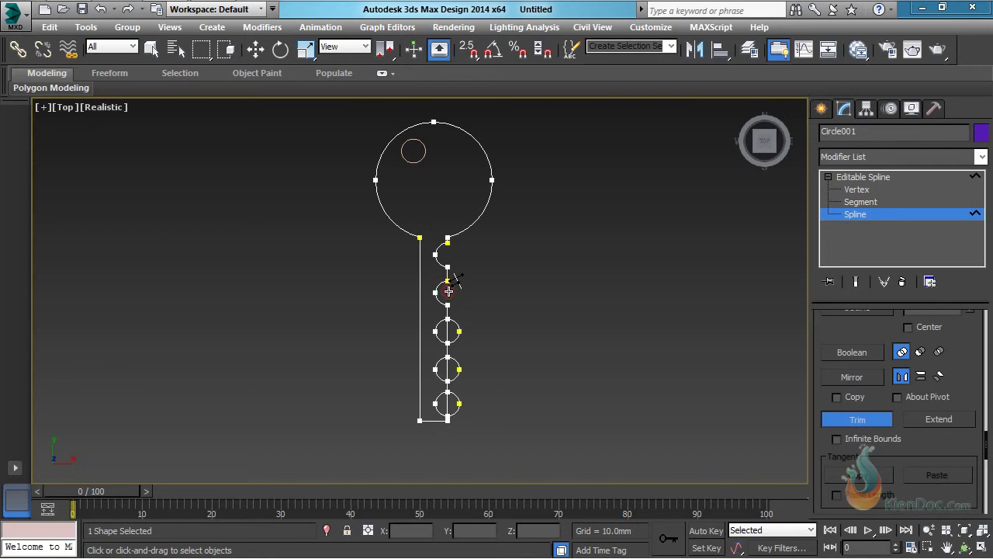
{"action": "left_click", "coordinate": [456, 330]}
{"action": "left_click", "coordinate": [456, 367]}
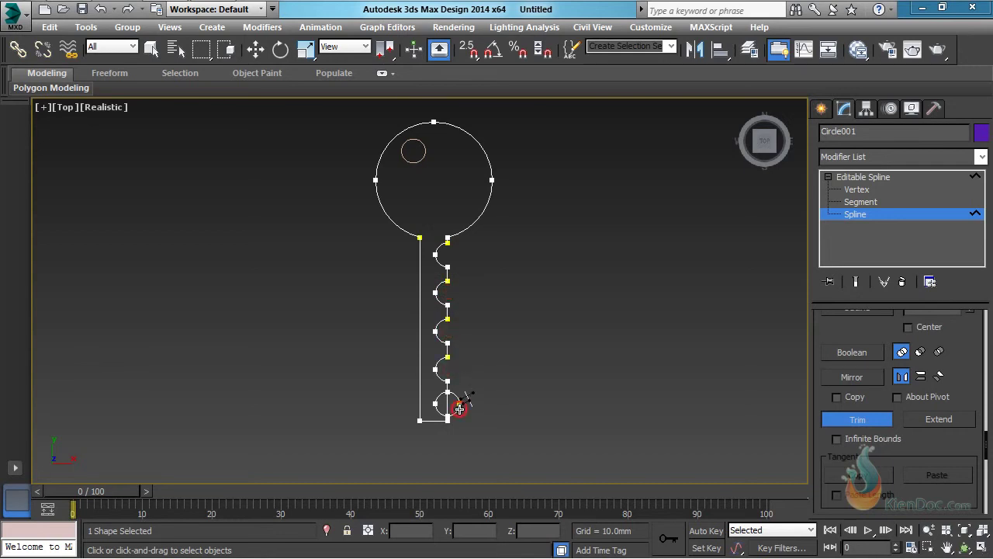
{"action": "left_click", "coordinate": [460, 409]}
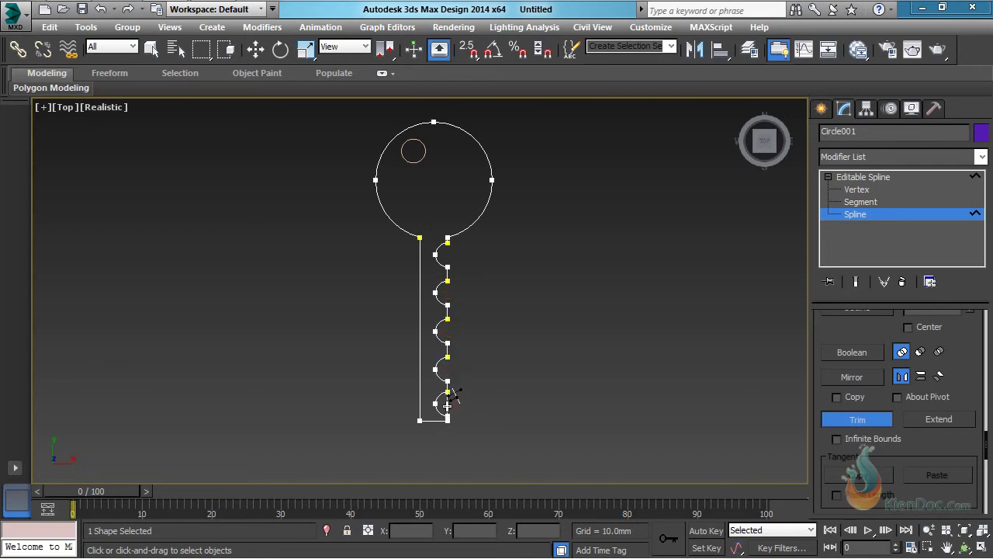
{"action": "right_click", "coordinate": [466, 240]}
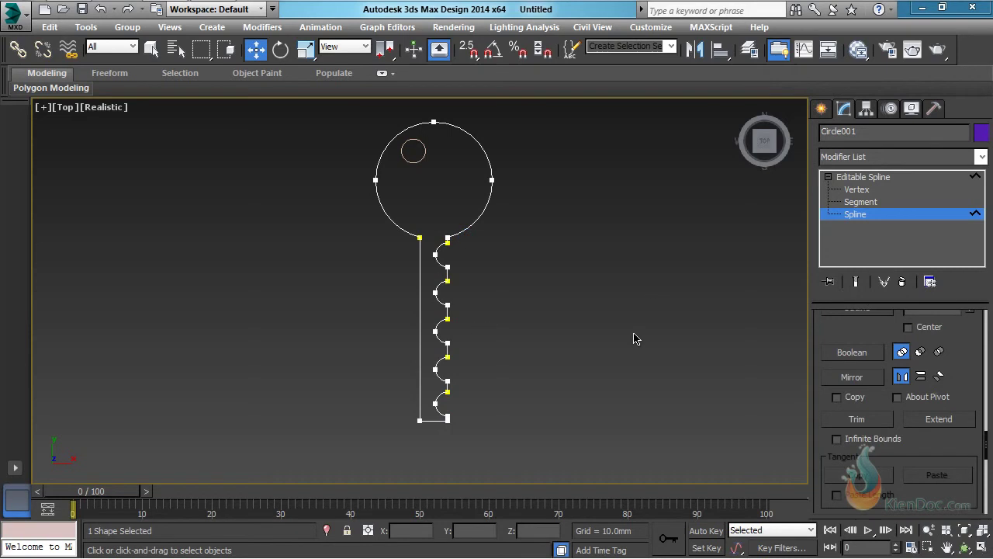
{"action": "key", "text": "3"}
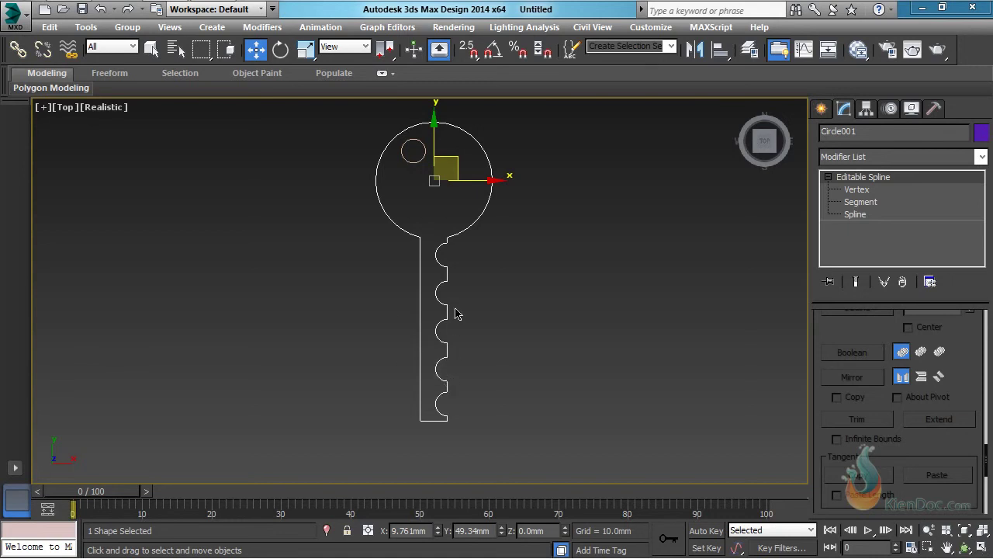
Apply a 6.5 mm Extrude modifier to the key outline and view it in perspective from another side.
{"action": "mouse_move", "coordinate": [765, 148]}
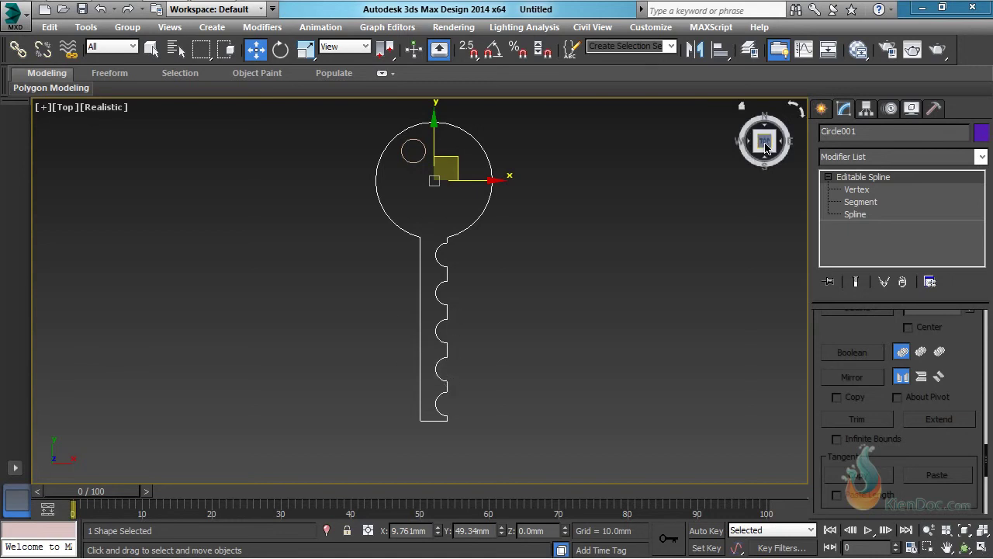
{"action": "left_click", "coordinate": [741, 106]}
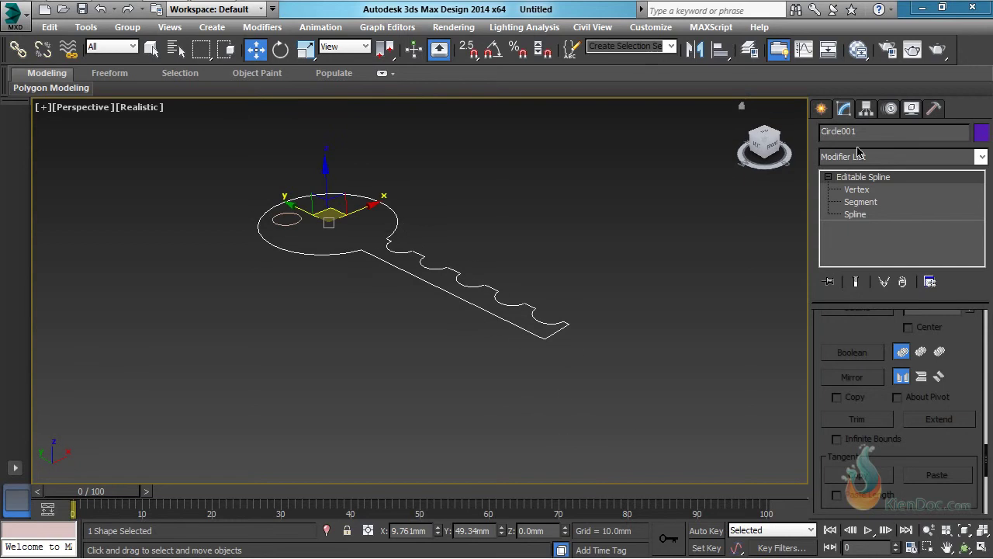
{"action": "left_click", "coordinate": [888, 156]}
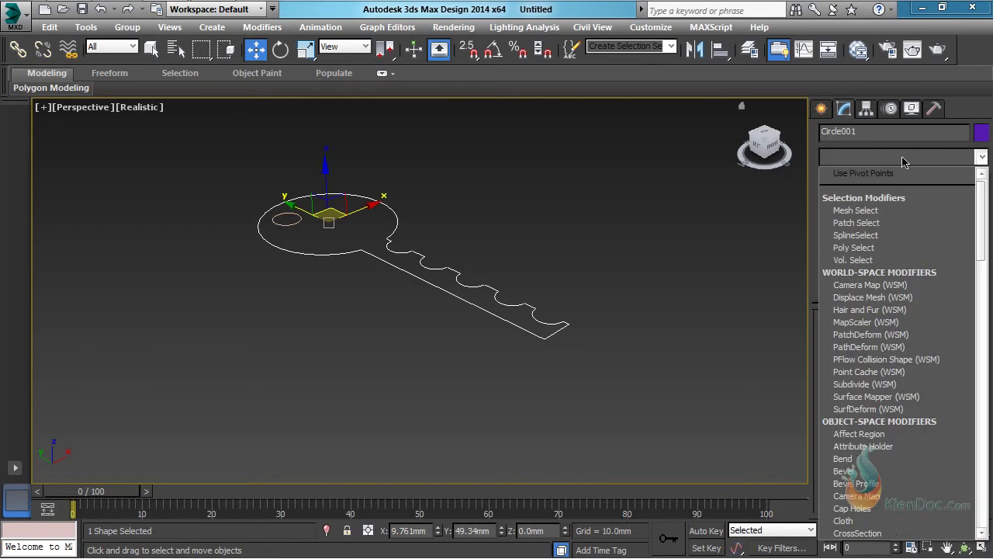
{"action": "key", "text": "e"}
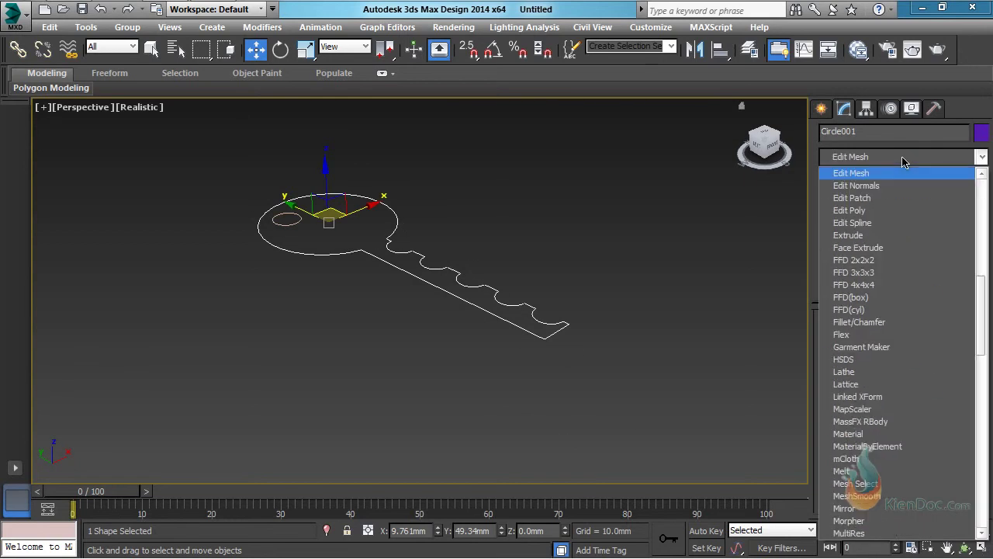
{"action": "left_click", "coordinate": [857, 236]}
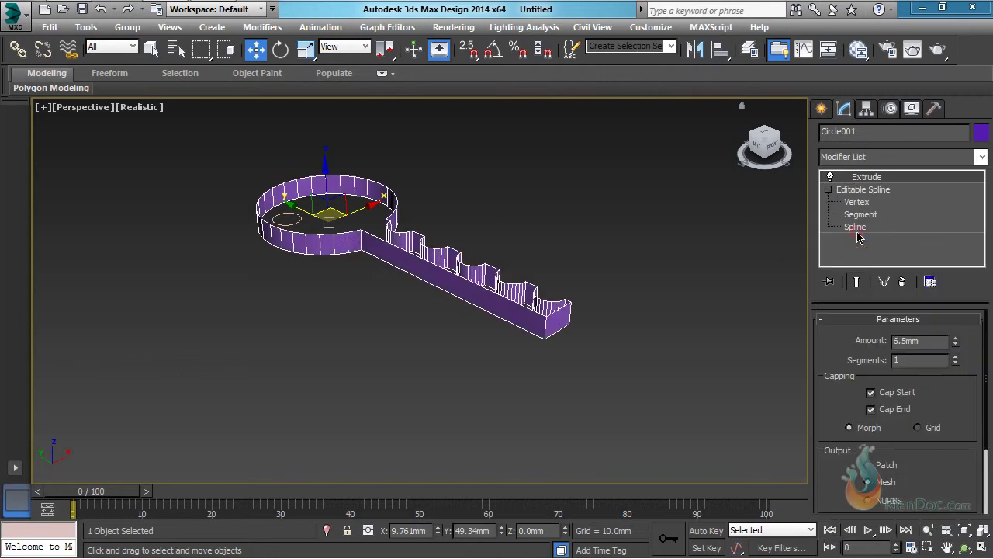
{"action": "left_click_drag", "start_coordinate": [739, 176], "coordinate": [765, 155]}
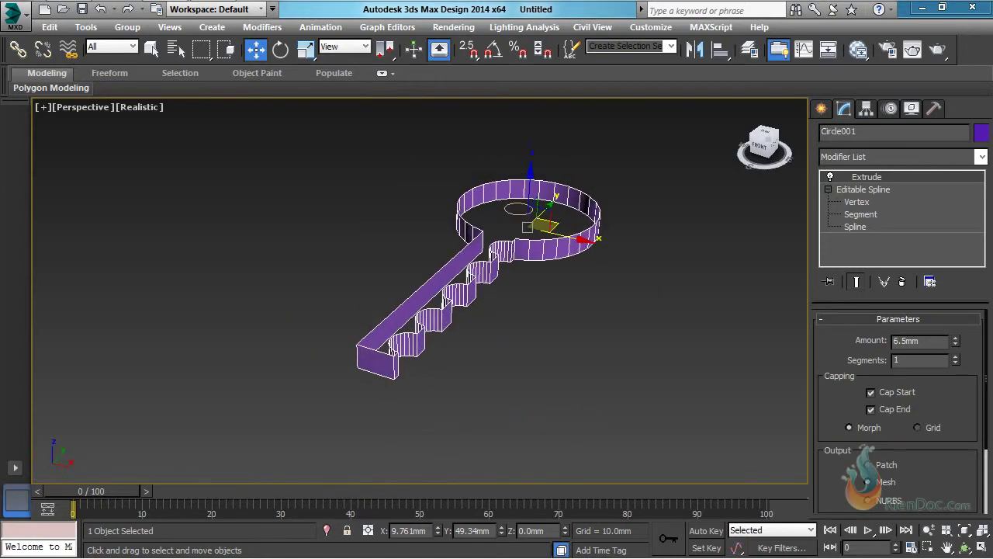
Turn off the Extrude modifier's effect, return to the Top view and enter the editable spline's vertex level.
{"action": "left_click", "coordinate": [829, 177]}
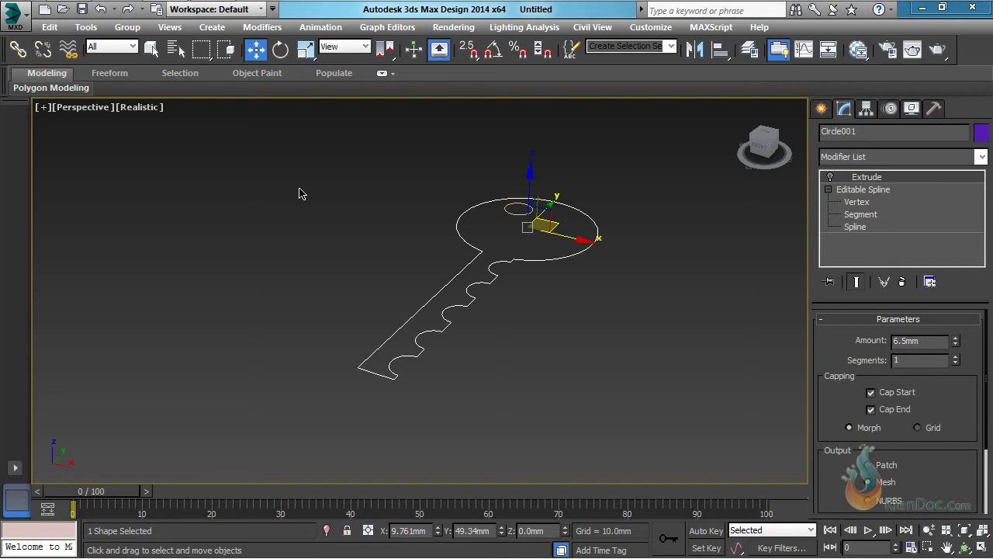
{"action": "left_click", "coordinate": [84, 109]}
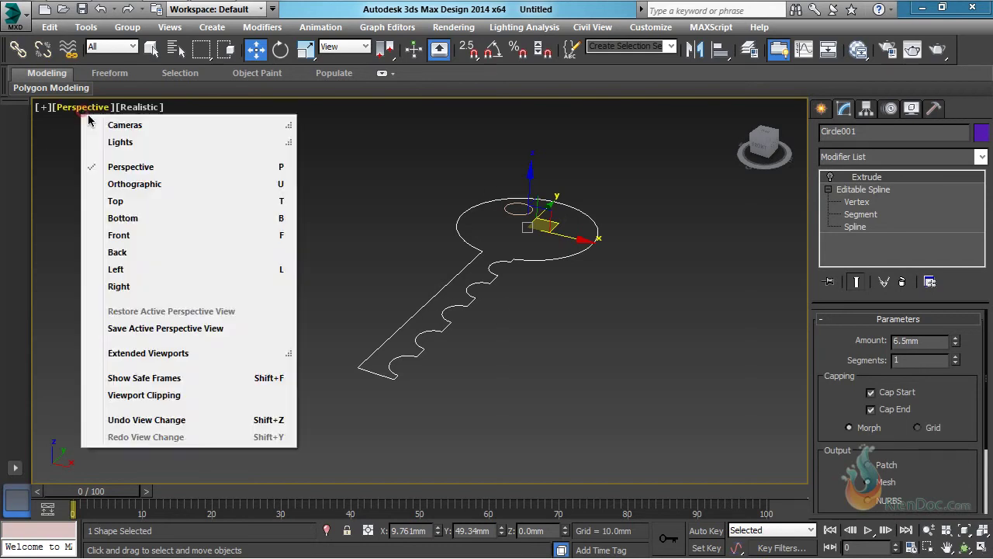
{"action": "left_click", "coordinate": [125, 207]}
{"action": "scroll", "coordinate": [454, 212], "scroll_direction": "up", "scroll_amount": 3}
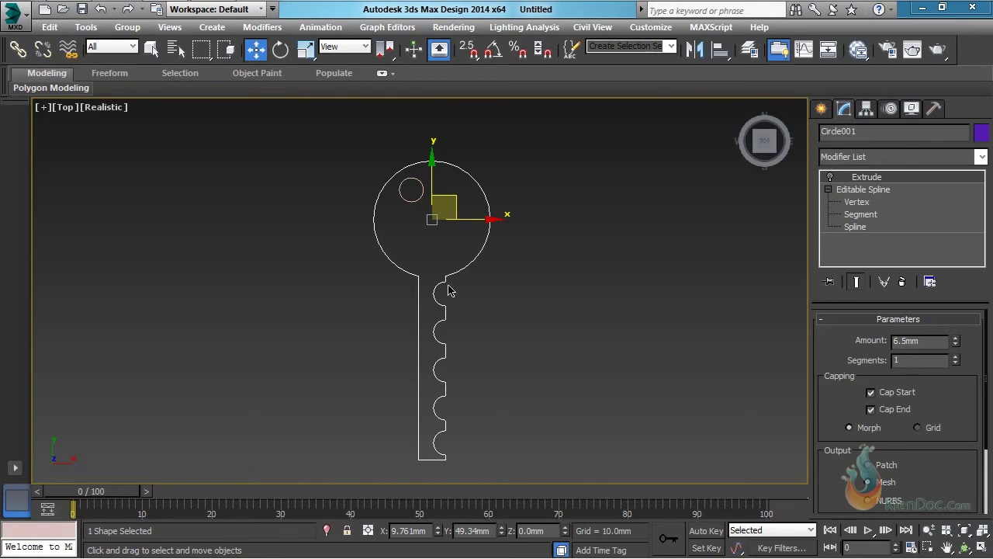
{"action": "left_click", "coordinate": [854, 201]}
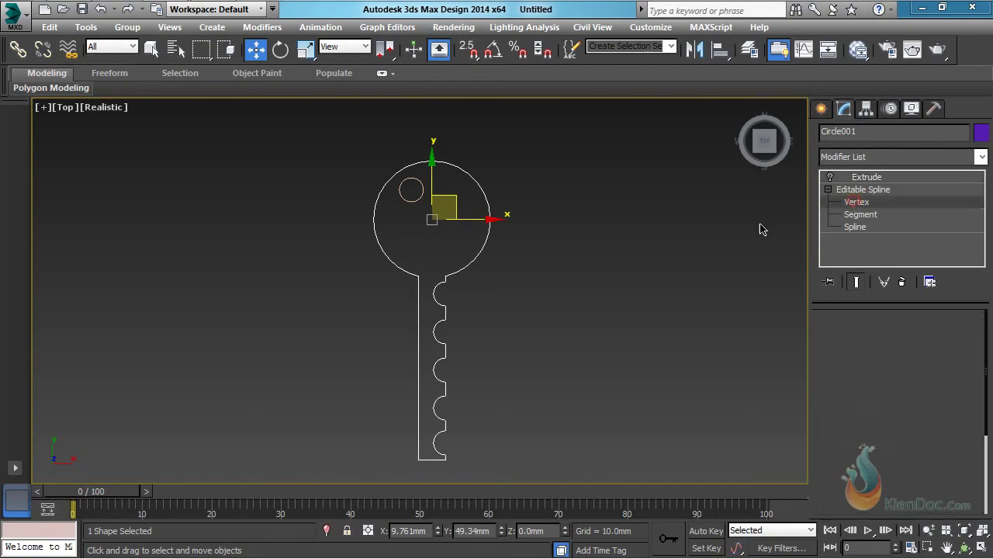
{"action": "scroll", "coordinate": [435, 242], "scroll_direction": "up", "scroll_amount": 4}
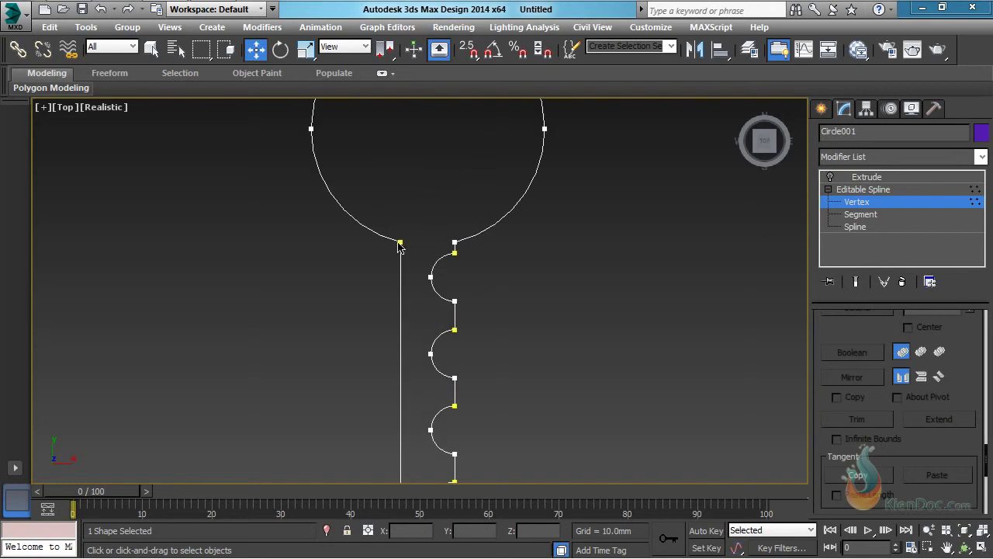
Examine the vertices where the key's round head meets the shaft and the first notch.
{"action": "left_click", "coordinate": [400, 242]}
{"action": "scroll", "coordinate": [469, 261], "scroll_direction": "up", "scroll_amount": 2}
{"action": "scroll", "coordinate": [468, 260], "scroll_direction": "up", "scroll_amount": 3}
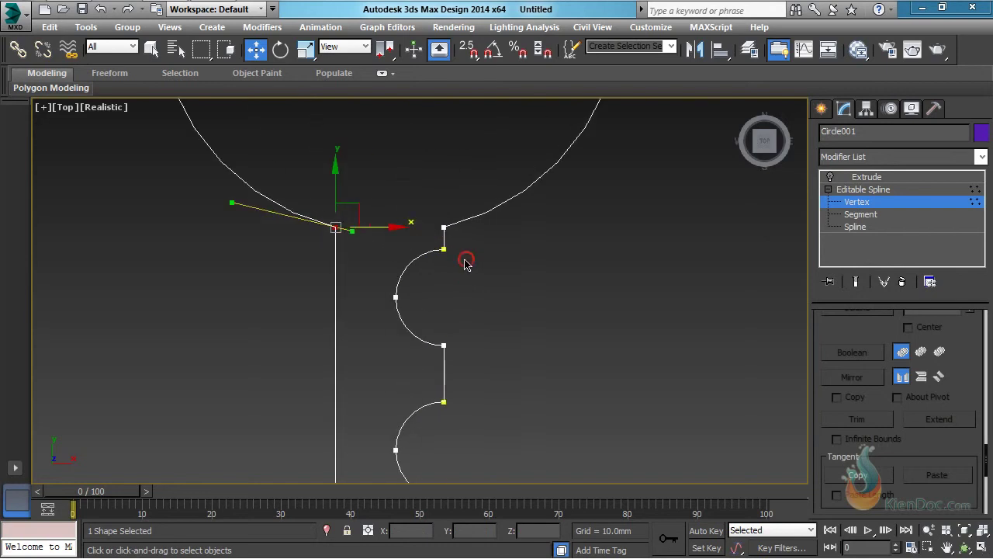
{"action": "left_click", "coordinate": [437, 240]}
{"action": "scroll", "coordinate": [458, 268], "scroll_direction": "down", "scroll_amount": 8}
{"action": "scroll", "coordinate": [497, 291], "scroll_direction": "up", "scroll_amount": 2}
{"action": "scroll", "coordinate": [510, 302], "scroll_direction": "down", "scroll_amount": 2}
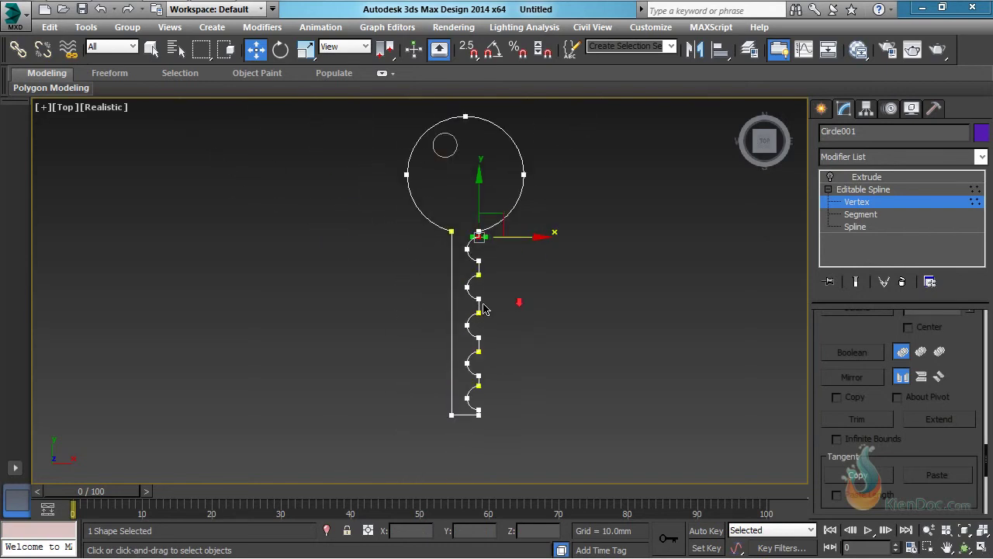
Move the vertex at the first notch's upper end away to test whether it is joined, and undo the move.
{"action": "scroll", "coordinate": [485, 256], "scroll_direction": "up", "scroll_amount": 5}
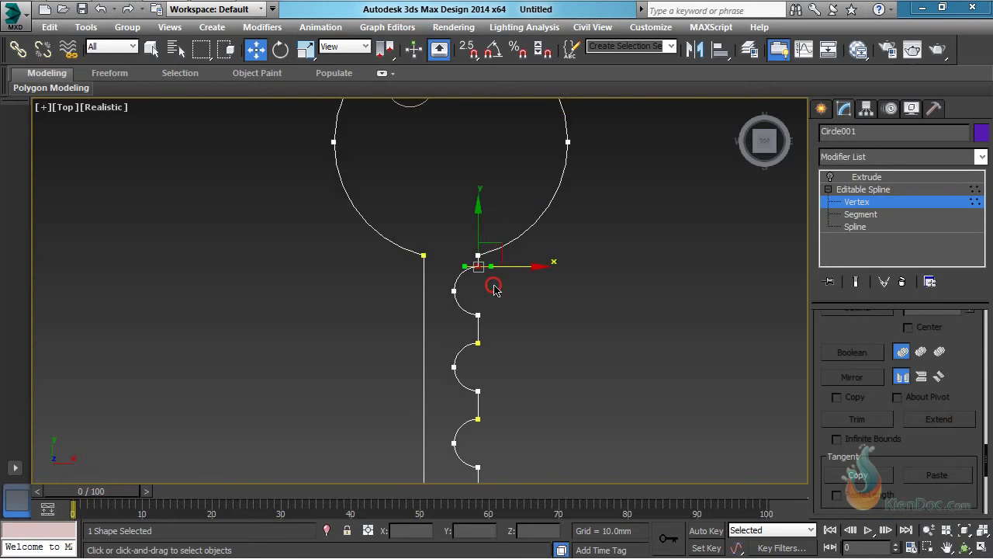
{"action": "left_click", "coordinate": [502, 270]}
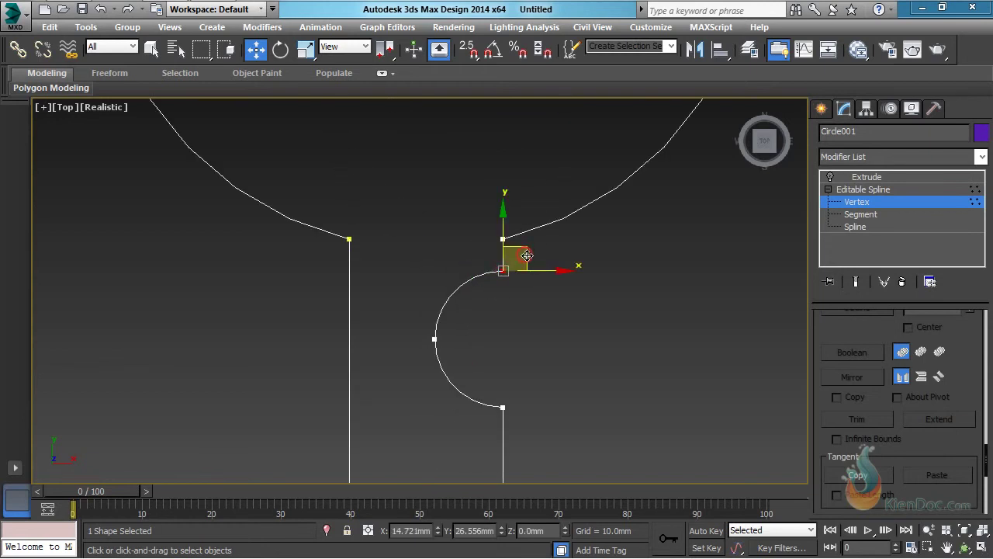
{"action": "left_click_drag", "start_coordinate": [522, 259], "coordinate": [588, 230]}
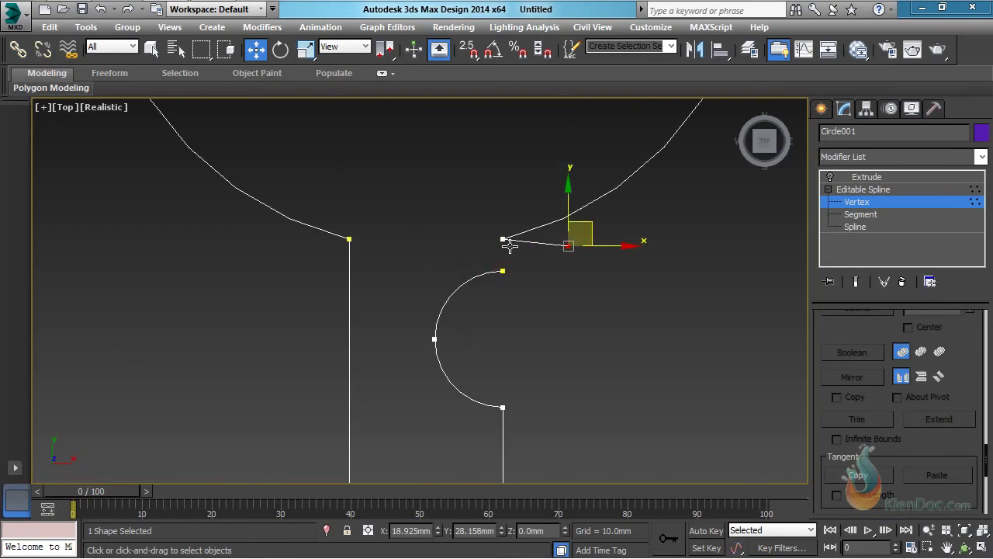
{"action": "key", "text": "ctrl+z"}
{"action": "left_click", "coordinate": [569, 334]}
{"action": "scroll", "coordinate": [518, 306], "scroll_direction": "down", "scroll_amount": 3}
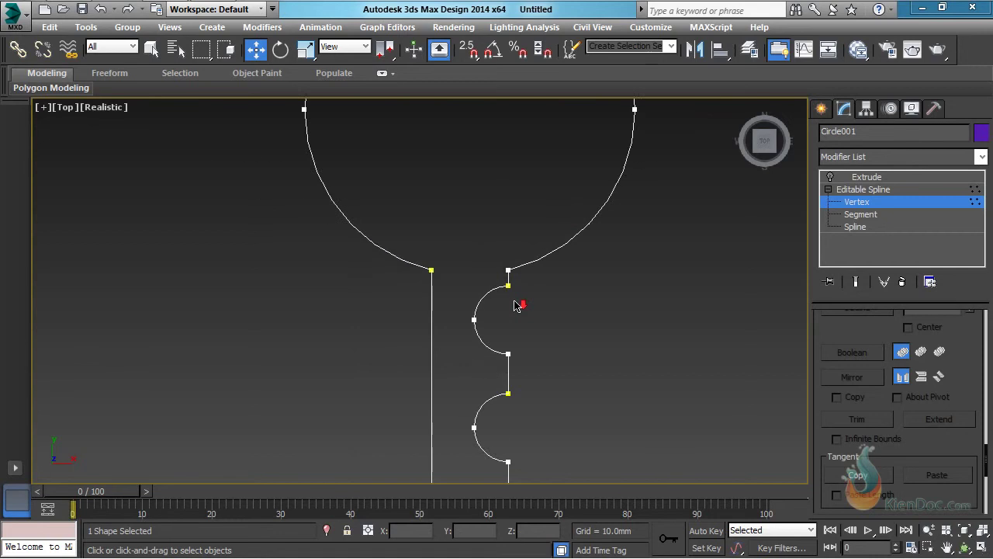
{"action": "scroll", "coordinate": [517, 328], "scroll_direction": "down", "scroll_amount": 2}
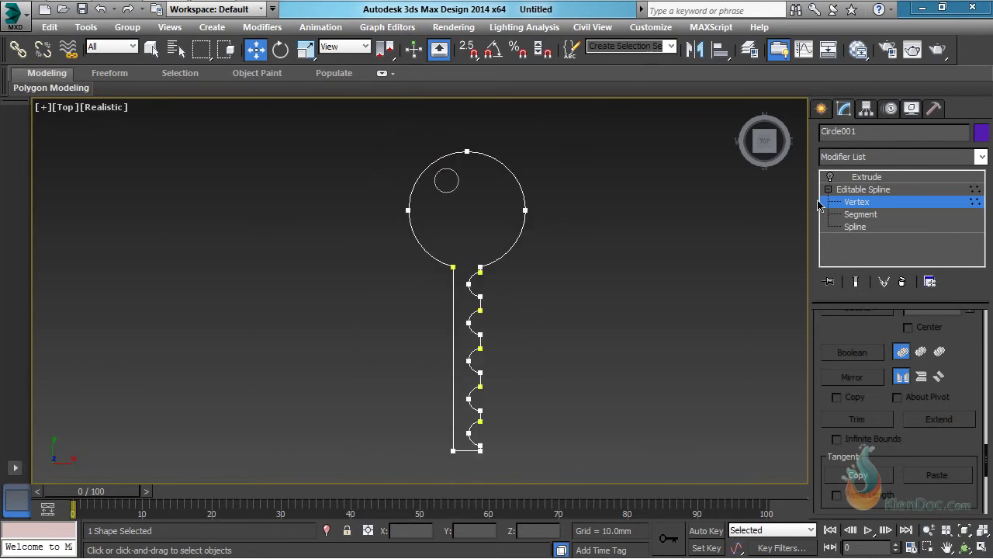
Select all vertices of the key outline.
{"action": "left_click", "coordinate": [831, 177]}
{"action": "key", "text": "ctrl+a"}
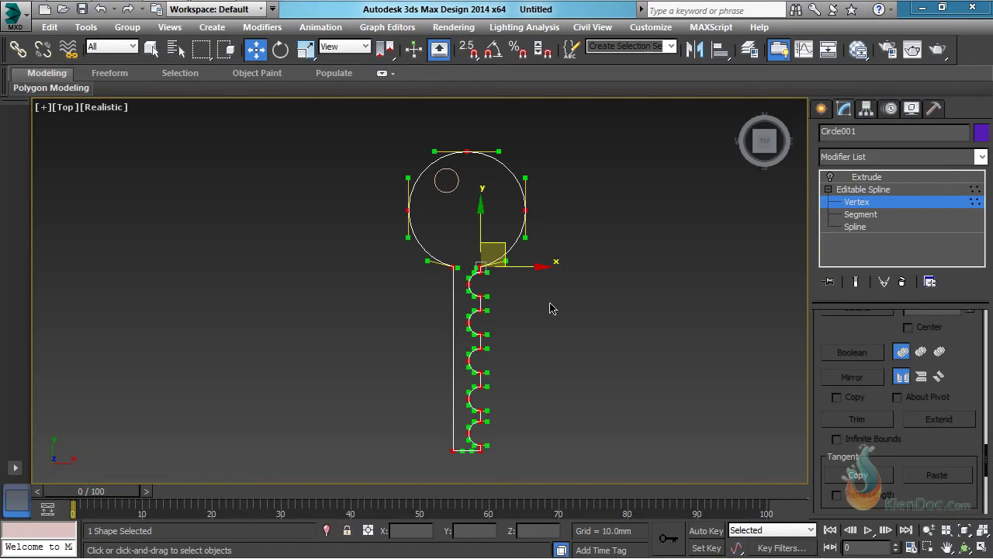
{"action": "left_click", "coordinate": [493, 278]}
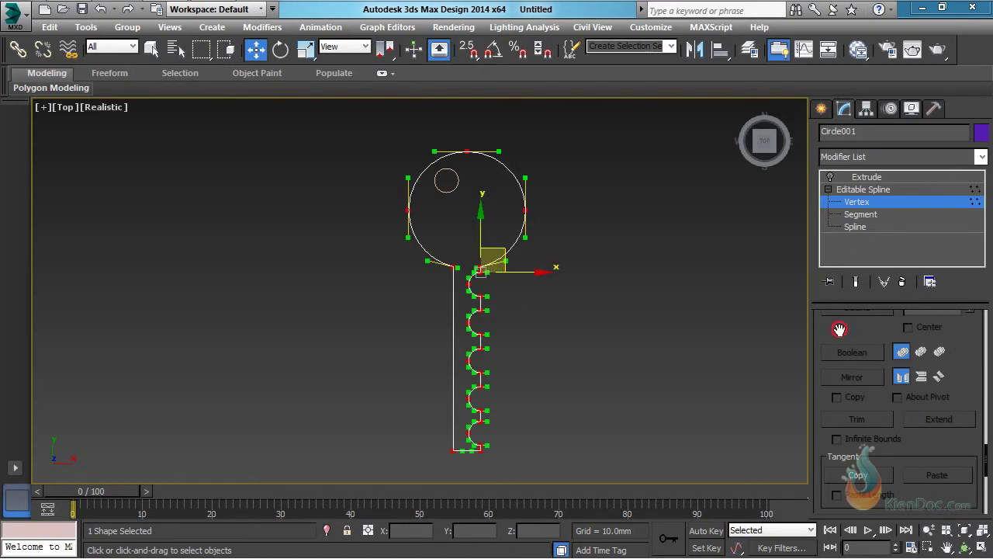
Set the weld threshold to 0.5 mm, weld the selected vertices and check the joints at the first notch.
{"action": "scroll", "coordinate": [842, 330], "scroll_direction": "up", "scroll_amount": 5}
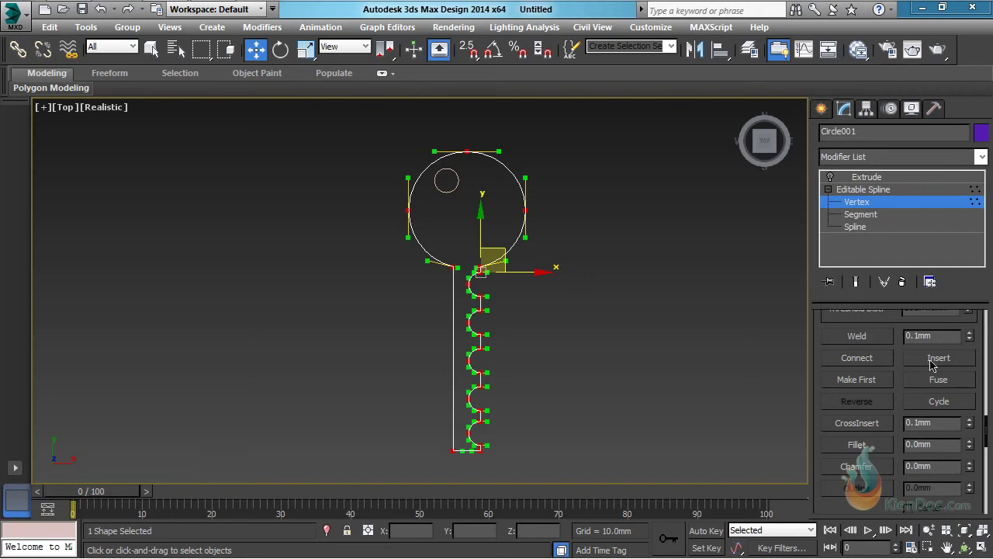
{"action": "double_click", "coordinate": [927, 336]}
{"action": "type", "text": ".5"}
{"action": "key", "text": "Return"}
{"action": "left_click", "coordinate": [857, 338]}
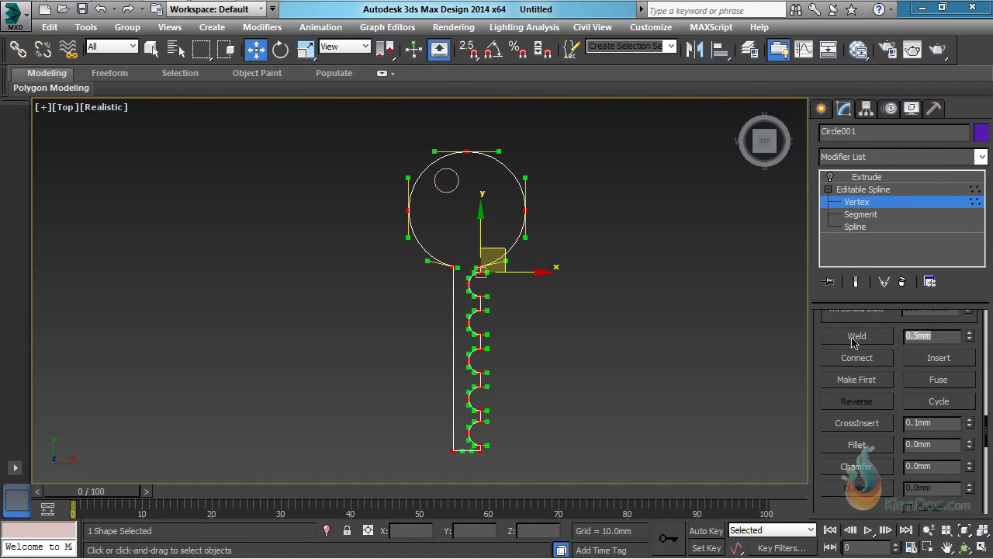
{"action": "right_click", "coordinate": [483, 274]}
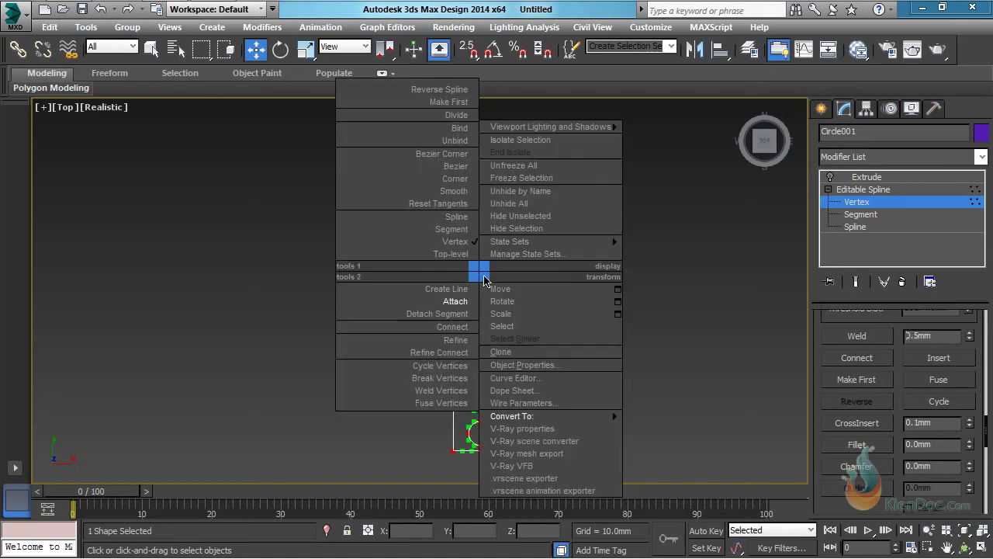
{"action": "left_click", "coordinate": [447, 392]}
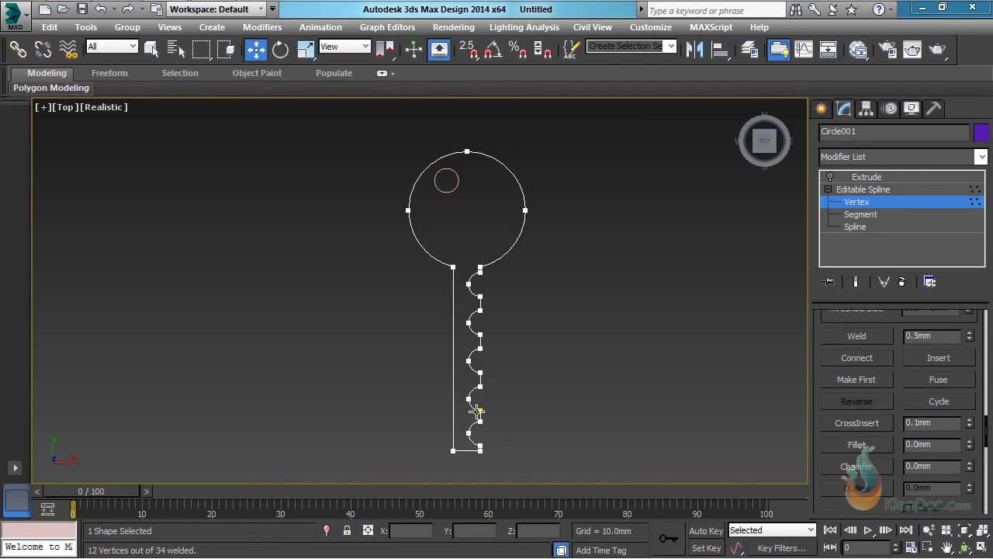
{"action": "scroll", "coordinate": [490, 287], "scroll_direction": "up", "scroll_amount": 4}
{"action": "scroll", "coordinate": [481, 268], "scroll_direction": "up", "scroll_amount": 4}
{"action": "scroll", "coordinate": [485, 260], "scroll_direction": "down", "scroll_amount": 10}
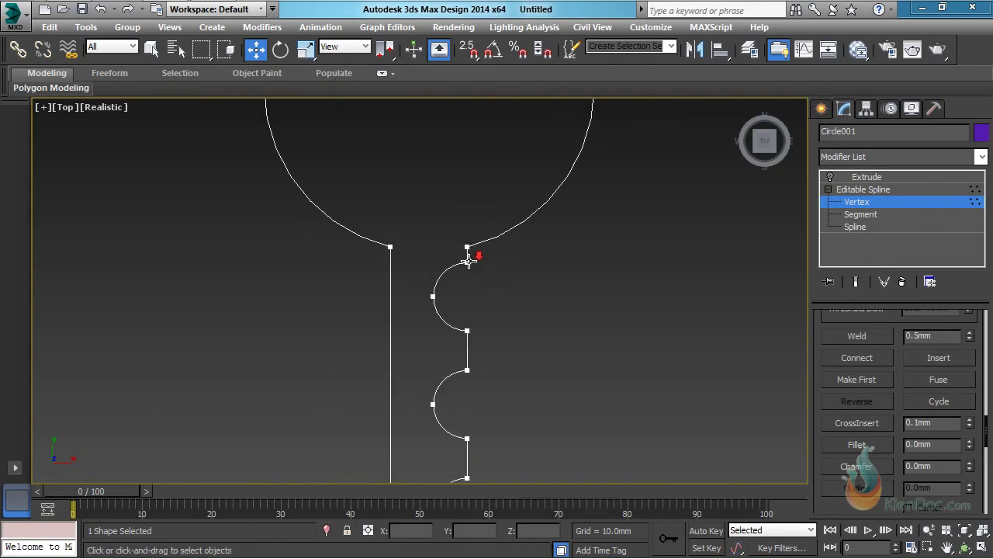
Turn the key's Extrude modifier back on and set its amount to 2 mm.
{"action": "left_click", "coordinate": [829, 178]}
{"action": "left_click", "coordinate": [871, 179]}
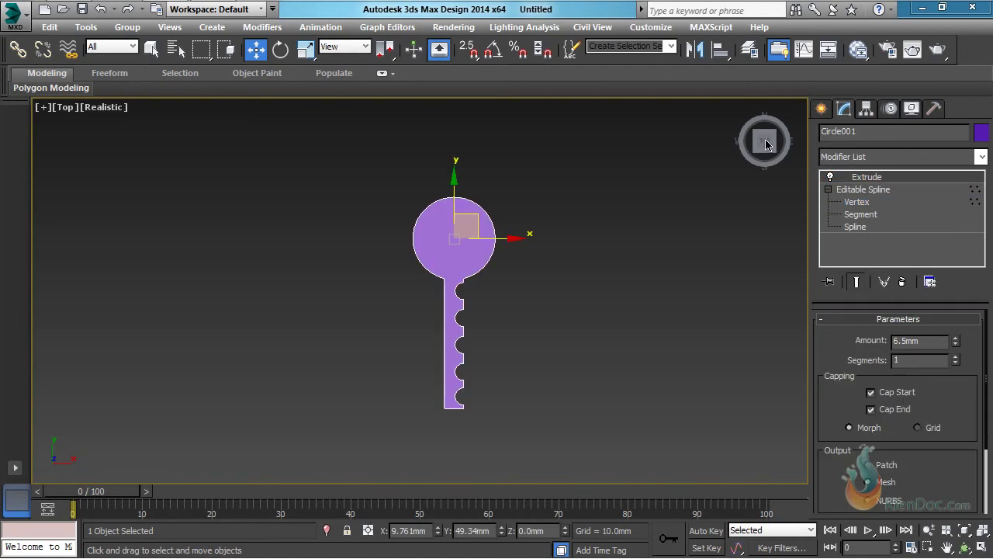
{"action": "left_click_drag", "start_coordinate": [766, 144], "coordinate": [436, 281]}
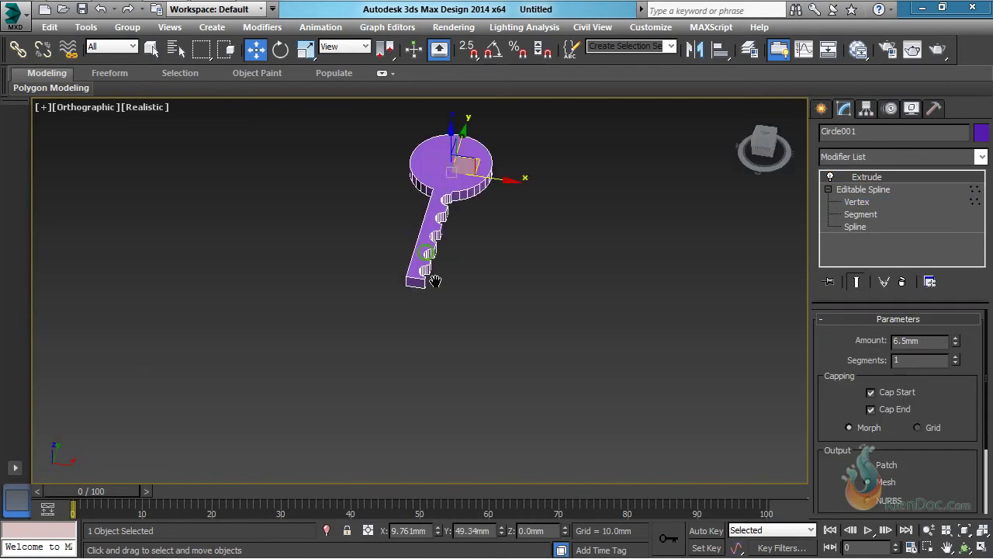
{"action": "key", "text": "z"}
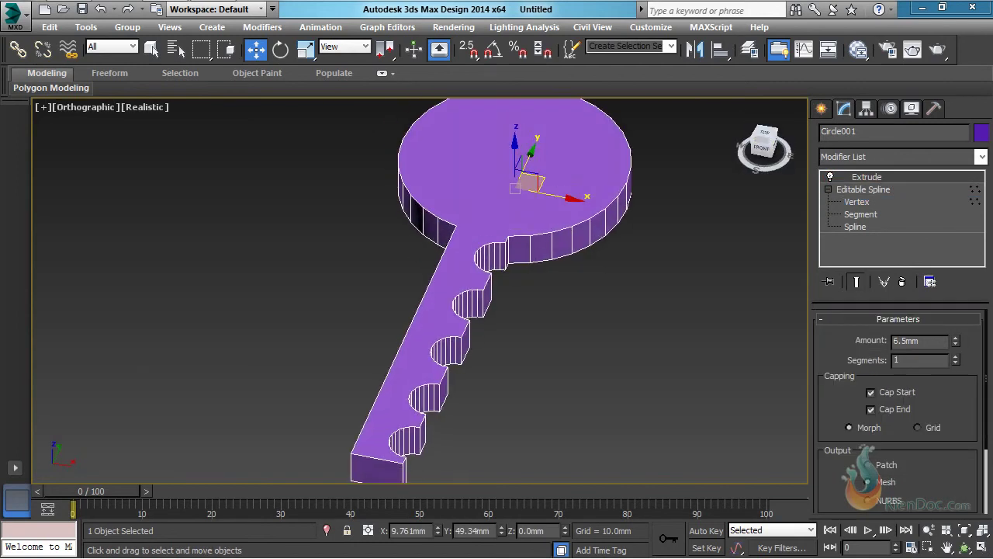
{"action": "left_click_drag", "start_coordinate": [765, 148], "coordinate": [730, 135]}
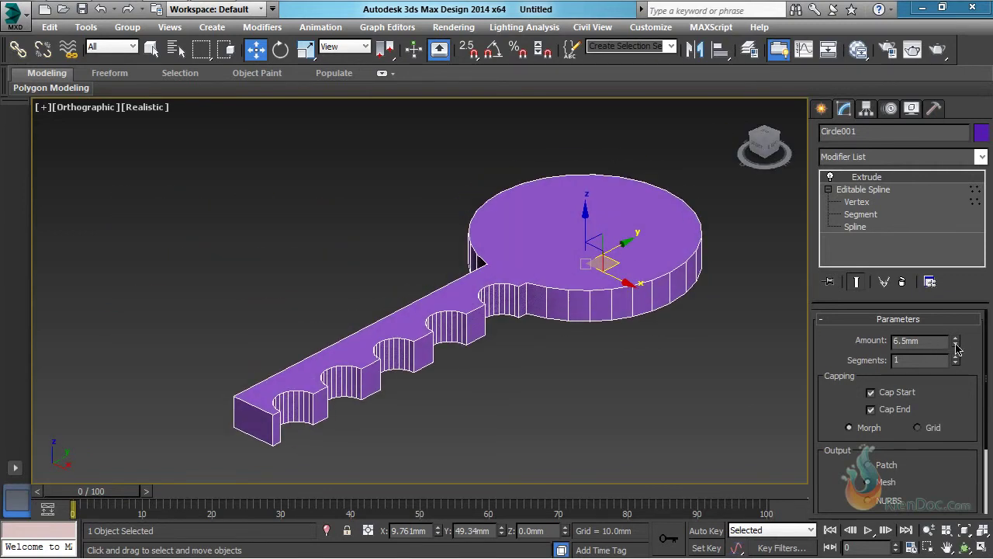
{"action": "left_click_drag", "start_coordinate": [957, 347], "coordinate": [924, 344]}
{"action": "type", "text": "2"}
{"action": "key", "text": "Return"}
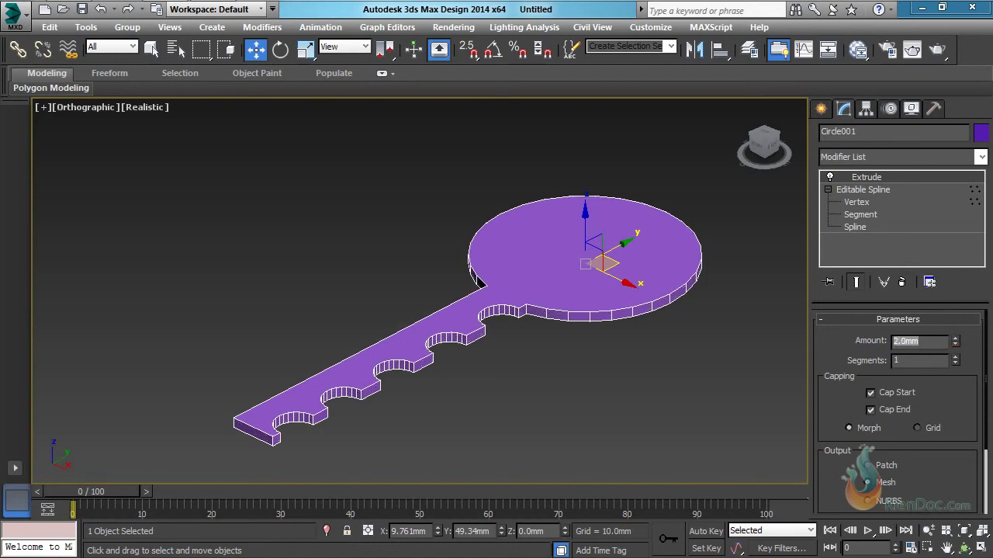
Attach the small circle inside the key's head to the outline spline with Extrude switched off, and switch Extrude back on to cut the hole.
{"action": "left_click_drag", "start_coordinate": [765, 144], "coordinate": [468, 309]}
{"action": "scroll", "coordinate": [453, 326], "scroll_direction": "down", "scroll_amount": 3}
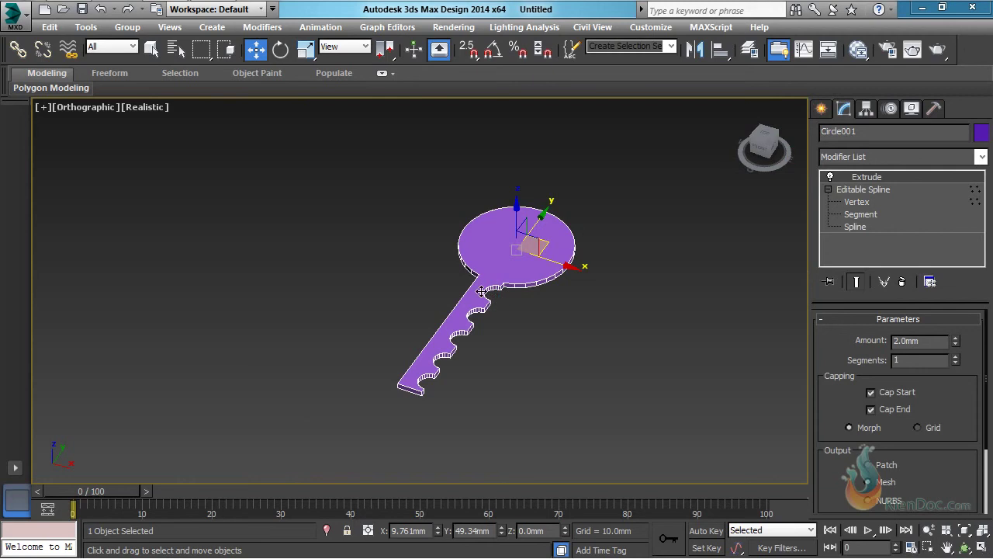
{"action": "middle_click_drag", "start_coordinate": [497, 299], "coordinate": [456, 271]}
{"action": "scroll", "coordinate": [456, 272], "scroll_direction": "up", "scroll_amount": 2}
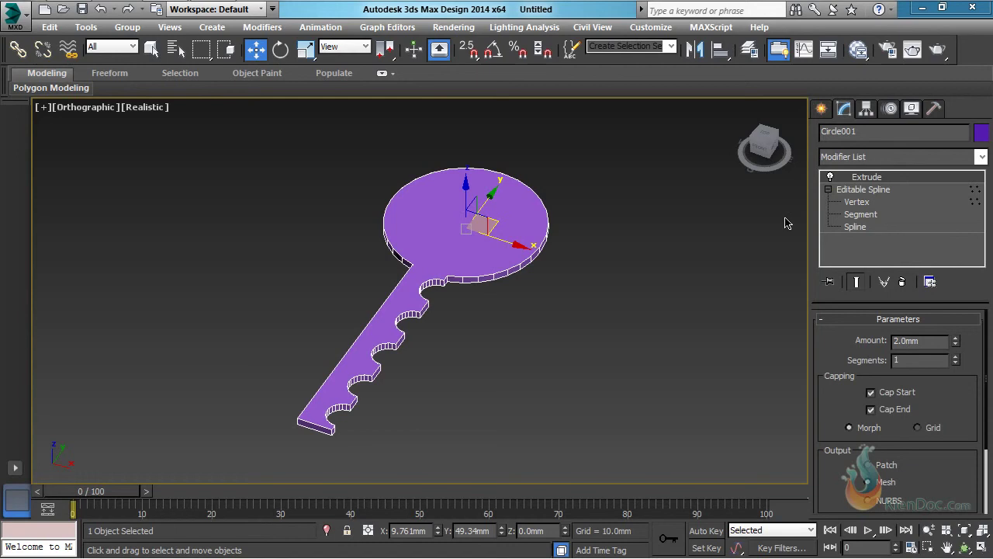
{"action": "left_click", "coordinate": [831, 176]}
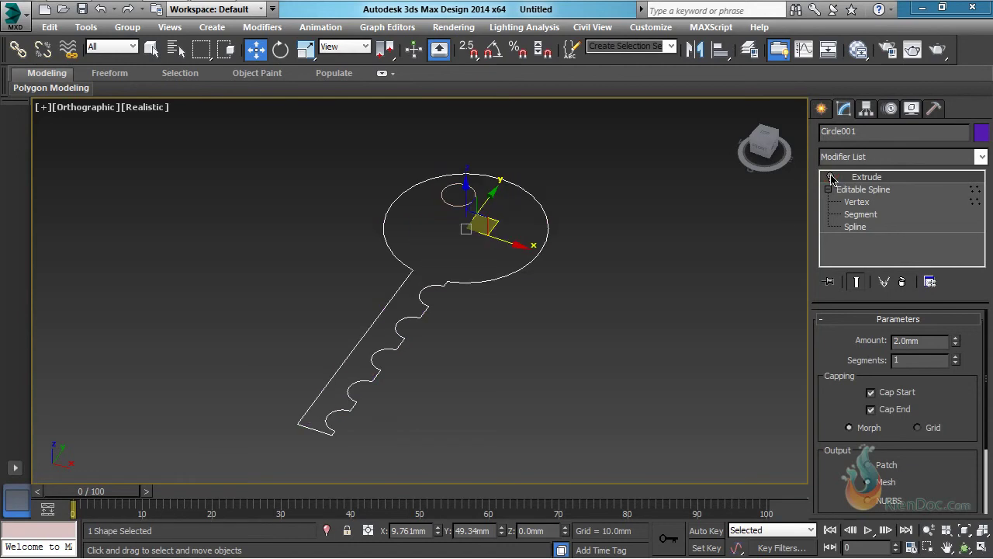
{"action": "left_click", "coordinate": [856, 202]}
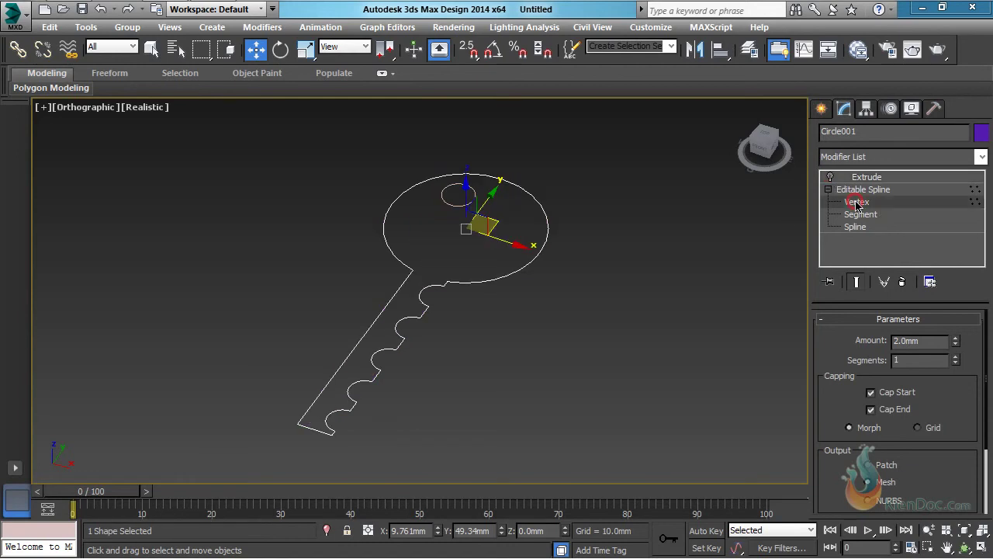
{"action": "right_click", "coordinate": [539, 252]}
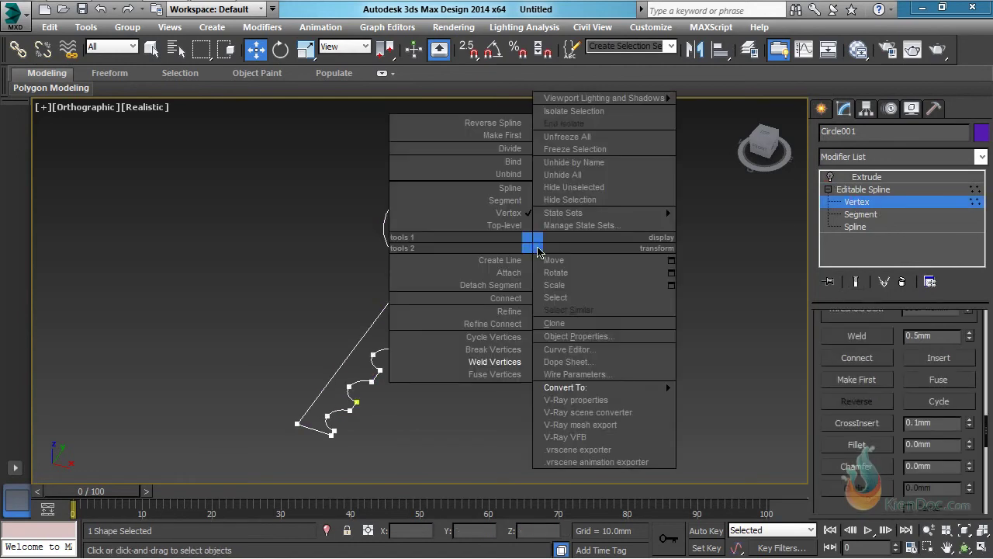
{"action": "left_click", "coordinate": [504, 273]}
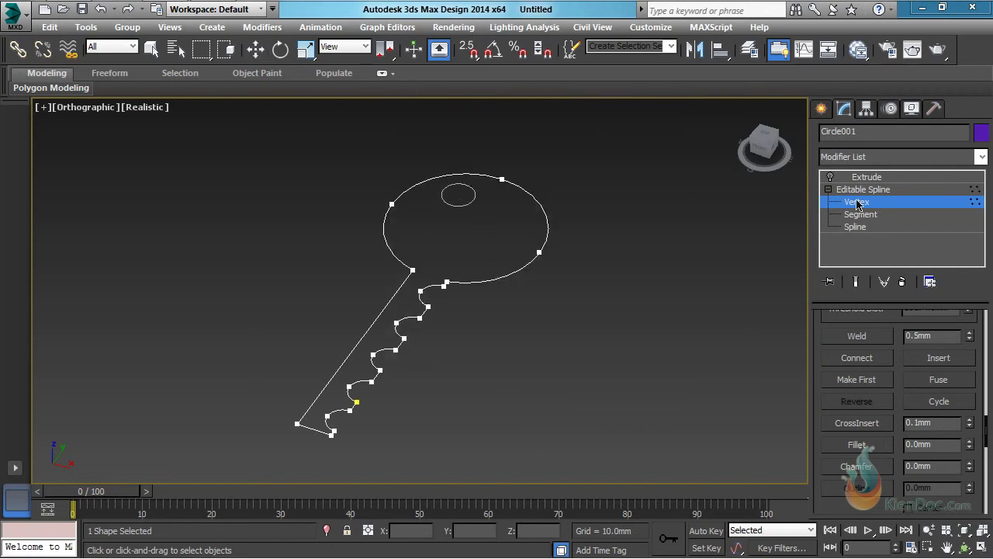
{"action": "left_click", "coordinate": [474, 196]}
{"action": "left_click", "coordinate": [885, 177]}
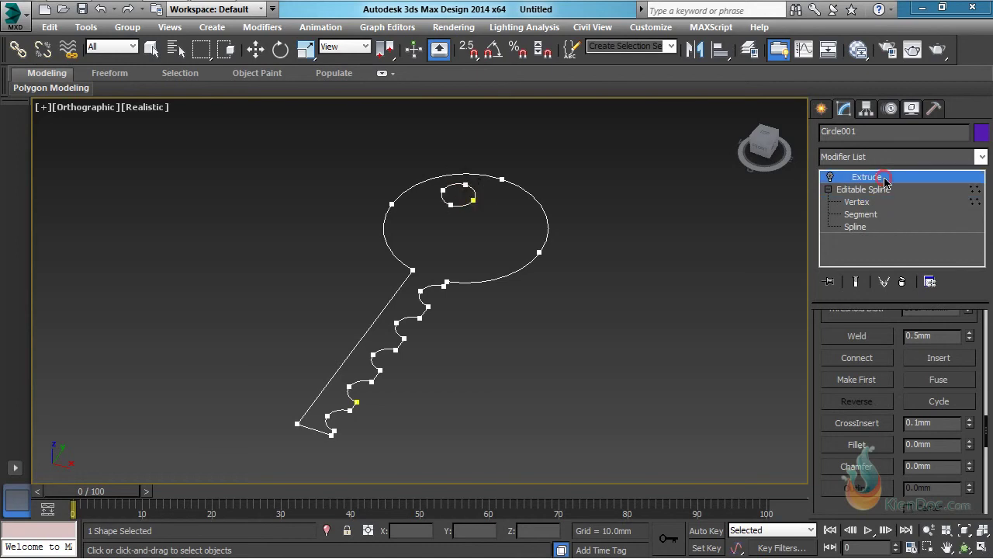
{"action": "left_click", "coordinate": [829, 177]}
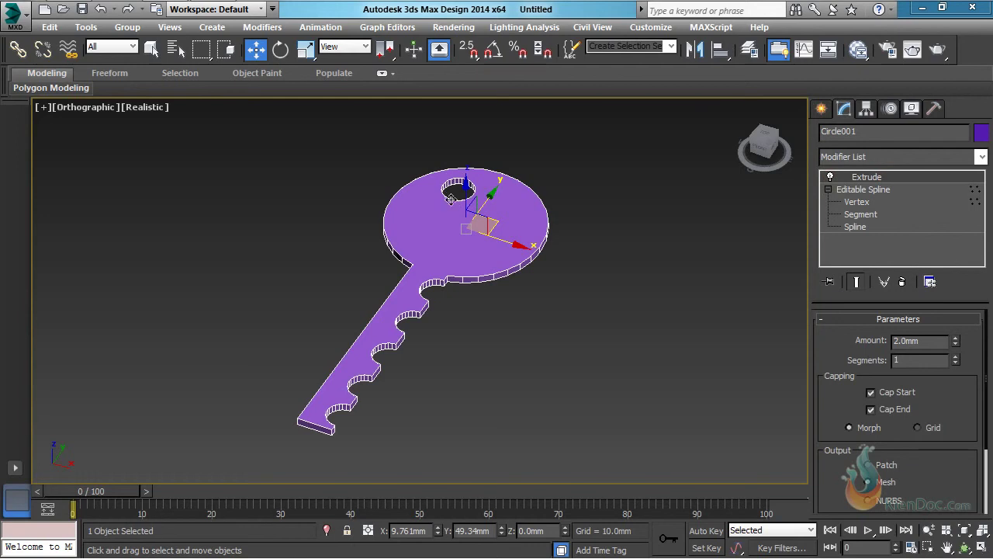
Examine the extruded key and the hole in its head from above and at an angle.
{"action": "left_click", "coordinate": [765, 137]}
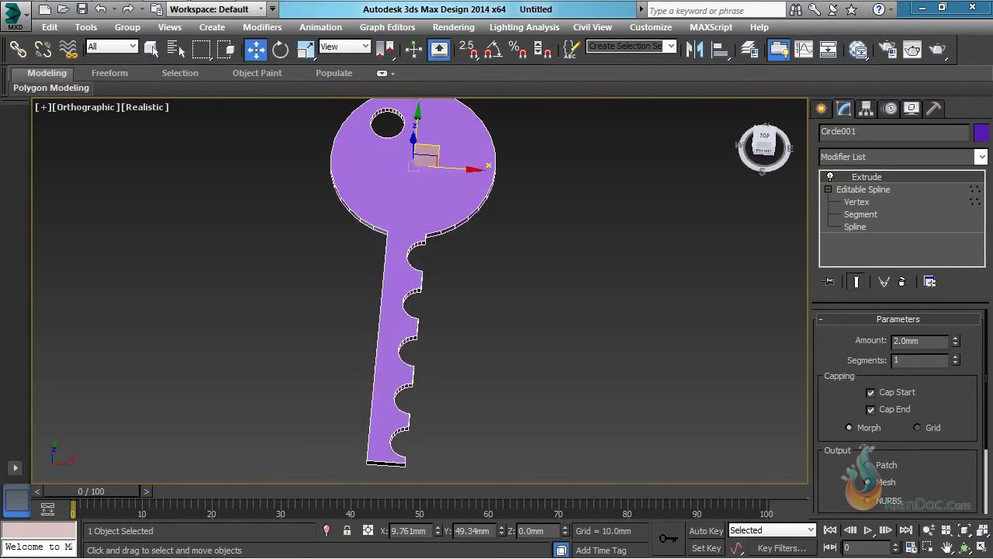
{"action": "left_click", "coordinate": [103, 111]}
{"action": "left_click", "coordinate": [138, 201]}
{"action": "scroll", "coordinate": [446, 203], "scroll_direction": "up", "scroll_amount": 5}
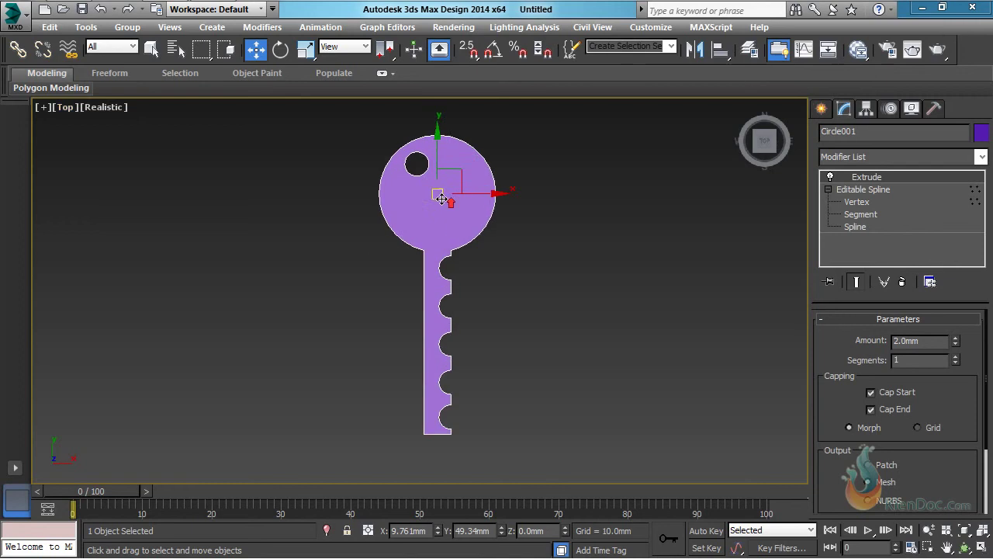
{"action": "scroll", "coordinate": [442, 201], "scroll_direction": "down", "scroll_amount": 3}
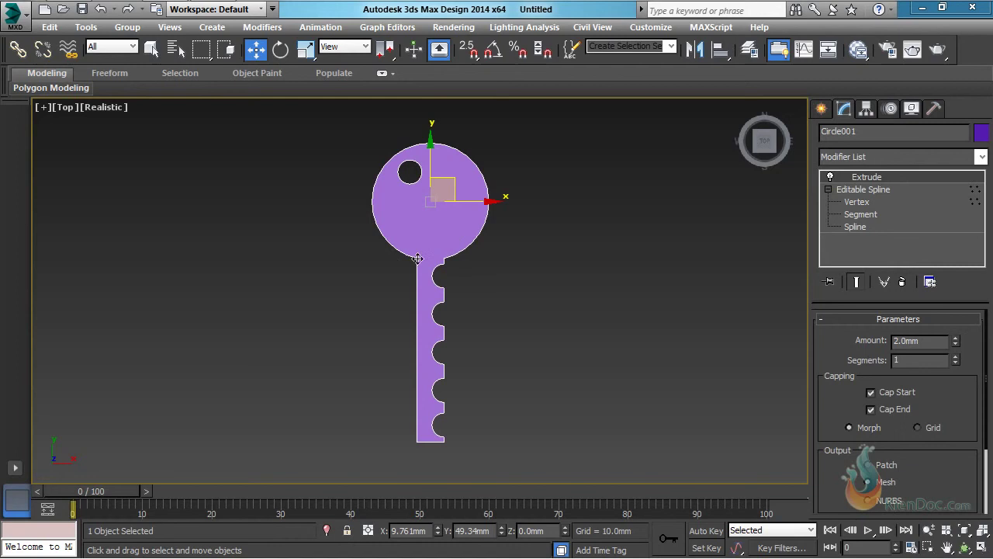
{"action": "middle_click_drag", "start_coordinate": [422, 237], "coordinate": [474, 241]}
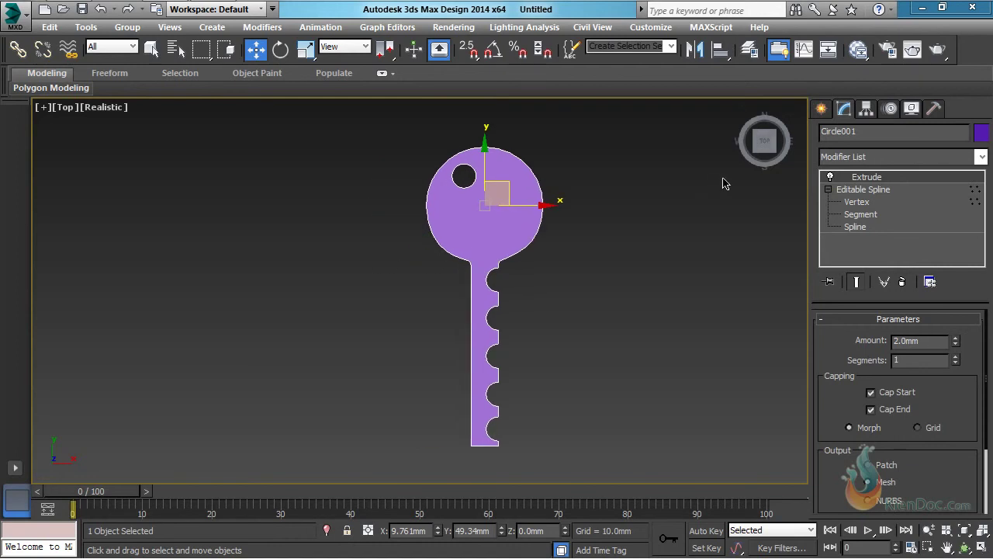
{"action": "left_click_drag", "start_coordinate": [765, 137], "coordinate": [785, 152]}
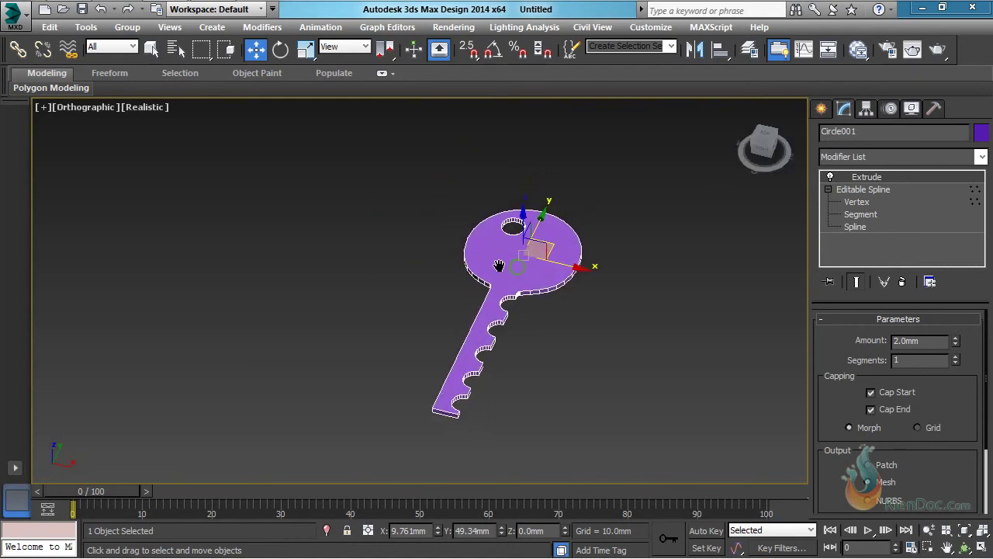
{"action": "scroll", "coordinate": [401, 238], "scroll_direction": "up", "scroll_amount": 2}
{"action": "middle_click_drag", "start_coordinate": [401, 238], "coordinate": [403, 226]}
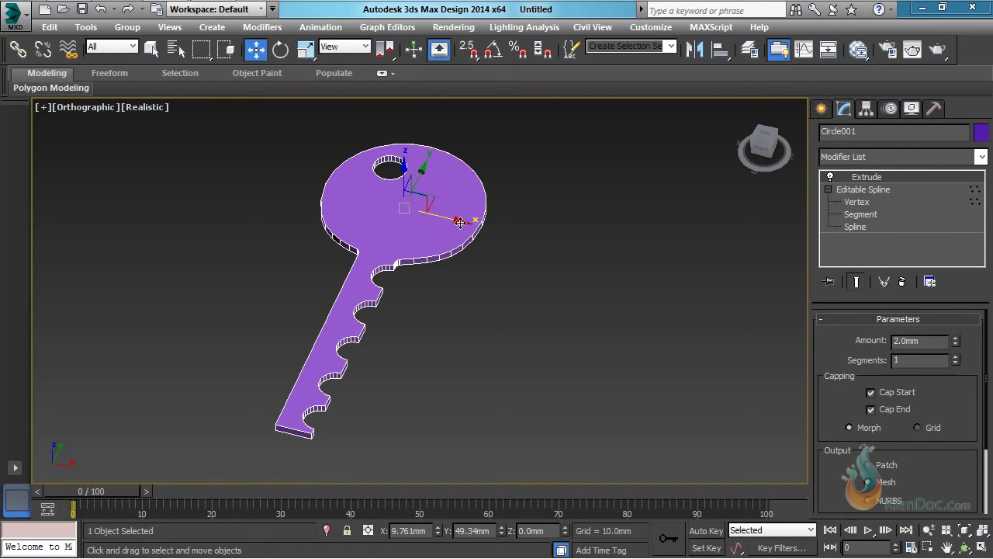
In the Top view, clone the key as one independent copy about 31 mm to its left along X.
{"action": "left_click", "coordinate": [83, 109]}
{"action": "left_click", "coordinate": [132, 200]}
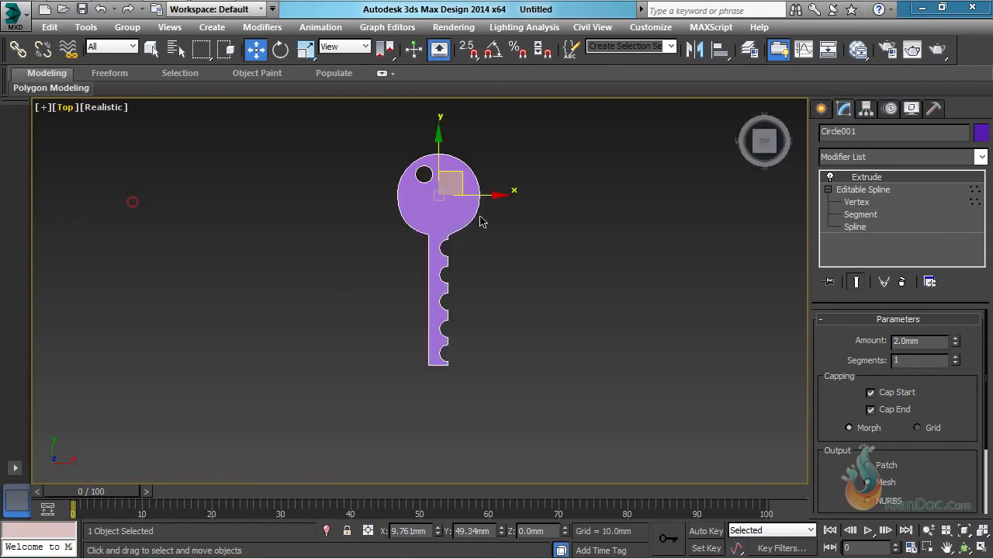
{"action": "scroll", "coordinate": [422, 215], "scroll_direction": "up", "scroll_amount": 1}
{"action": "scroll", "coordinate": [428, 214], "scroll_direction": "down", "scroll_amount": 1}
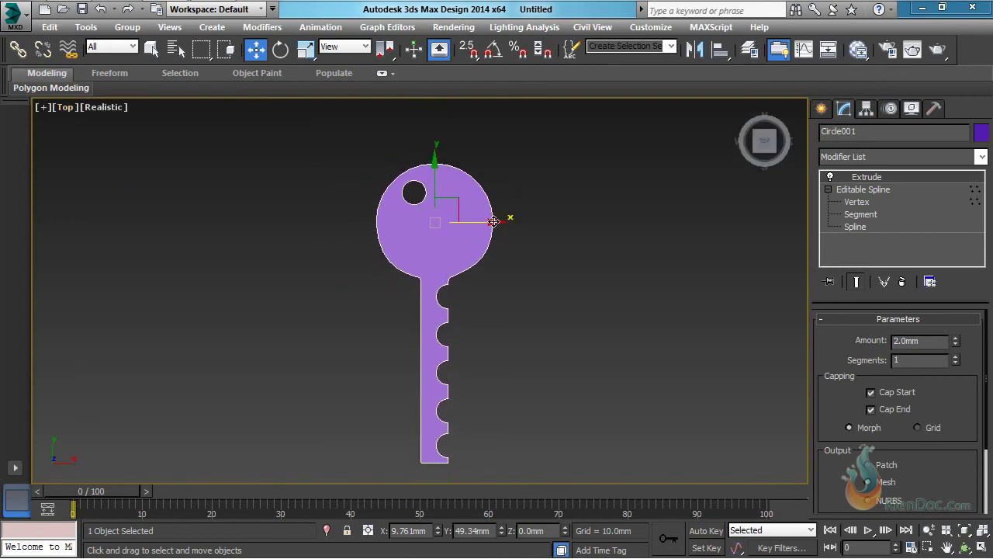
{"action": "left_click_drag", "start_coordinate": [496, 222], "coordinate": [407, 223], "text": "shift"}
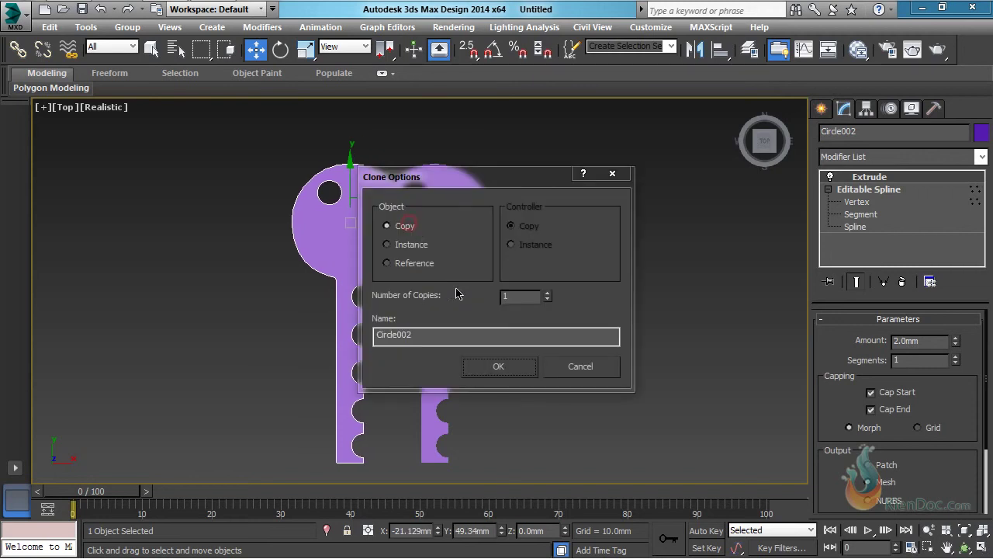
{"action": "left_click", "coordinate": [501, 367]}
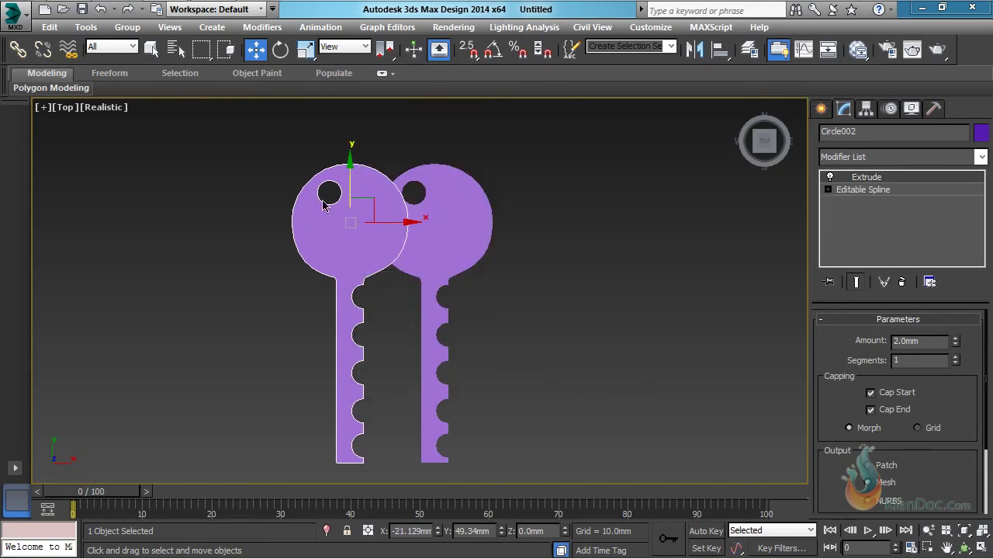
Mirror the copied key on the X axis without cloning and tilt it over the original so that their holes line up.
{"action": "left_click", "coordinate": [695, 51]}
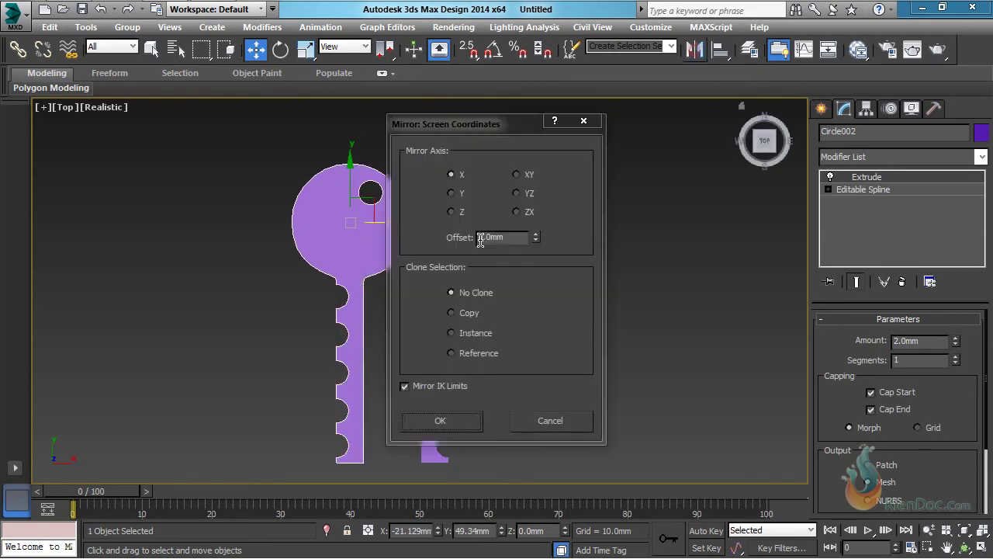
{"action": "left_click", "coordinate": [441, 423]}
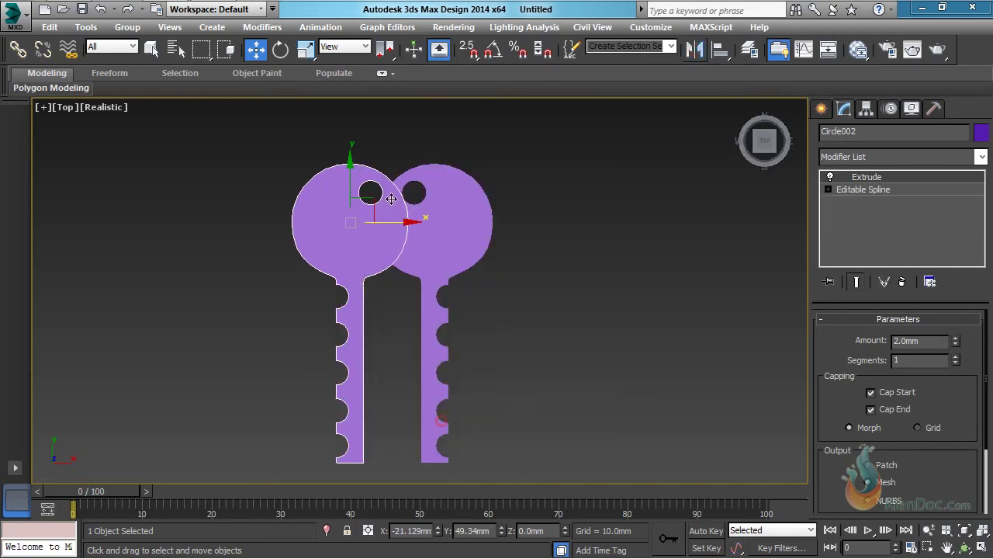
{"action": "left_click", "coordinate": [280, 49]}
{"action": "mouse_move", "coordinate": [392, 180]}
{"action": "left_mouse_down"}
{"action": "mouse_move", "coordinate": [414, 209]}
{"action": "mouse_move", "coordinate": [407, 194]}
{"action": "left_mouse_up"}
{"action": "left_click", "coordinate": [255, 49]}
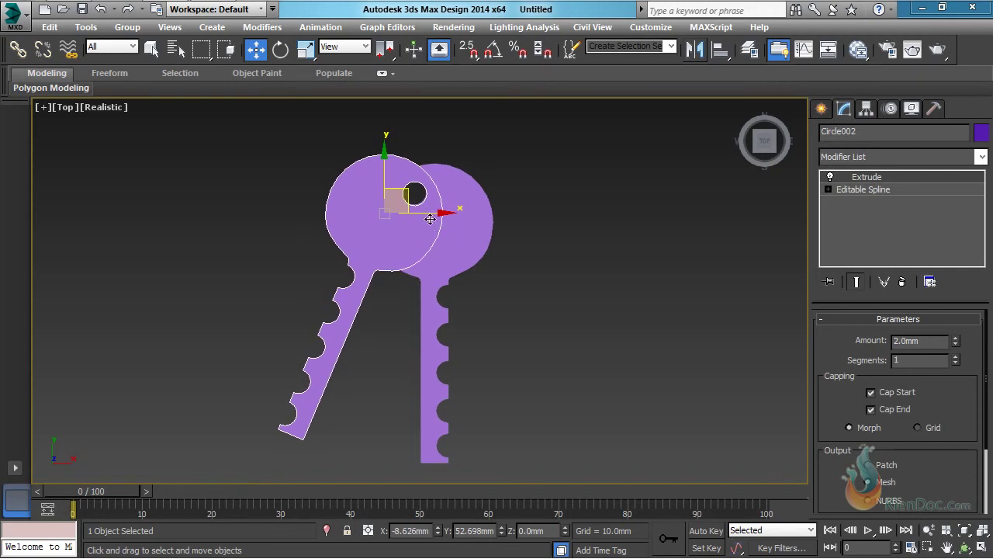
Add a copy of the tilted key mirrored on the X axis, fanned to the opposite side with its hole over the shared hole.
{"action": "left_click_drag", "start_coordinate": [455, 214], "coordinate": [584, 213], "text": "shift"}
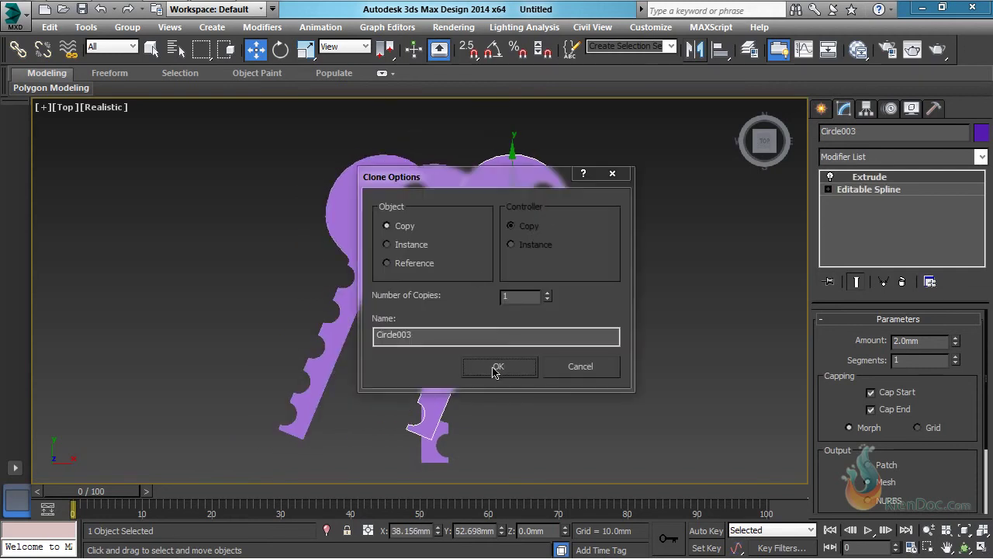
{"action": "left_click", "coordinate": [497, 367]}
{"action": "left_click", "coordinate": [696, 49]}
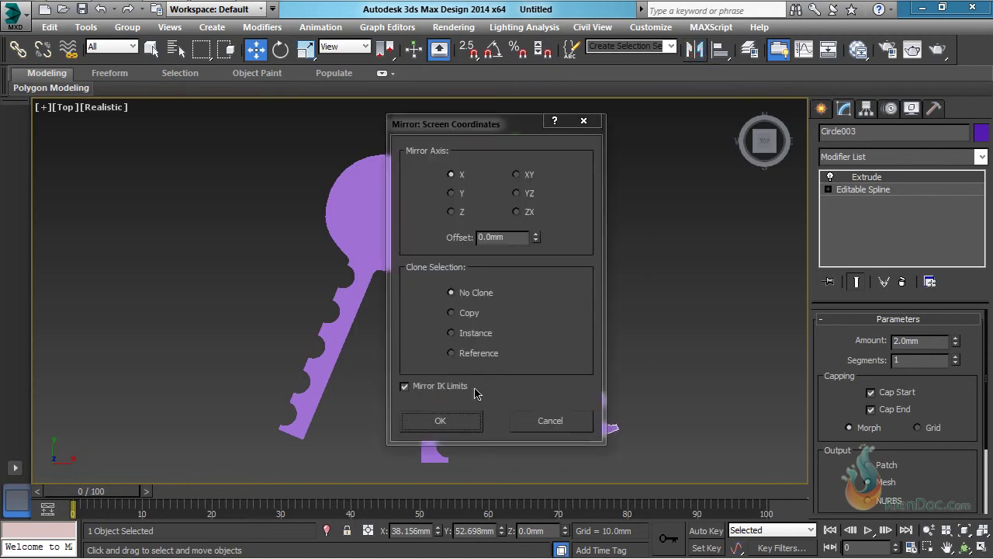
{"action": "left_click", "coordinate": [442, 420]}
{"action": "left_click_drag", "start_coordinate": [537, 194], "coordinate": [470, 194]}
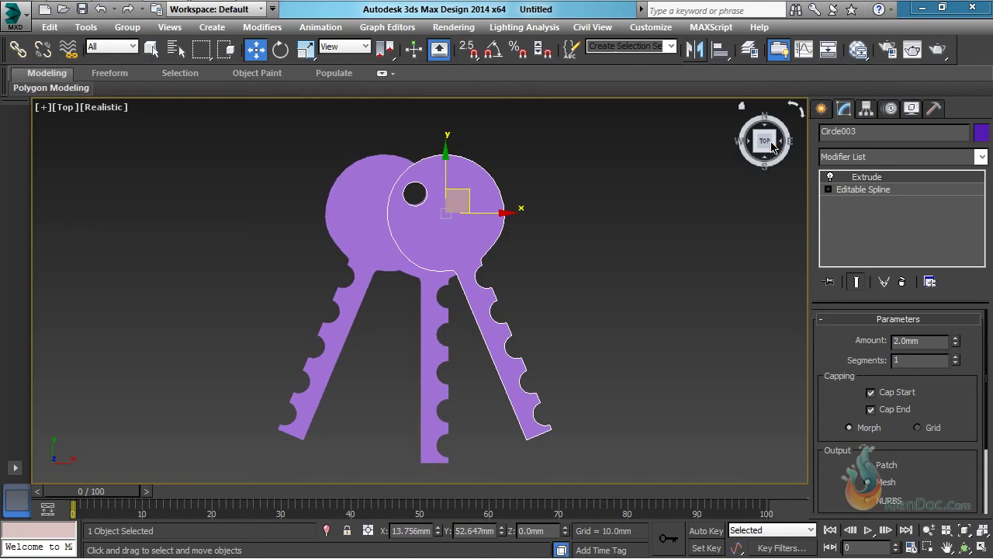
Align the newest key to the original in Z position only, matching its minimum to the original's maximum so that it rests on top.
{"action": "left_click_drag", "start_coordinate": [780, 146], "coordinate": [772, 165]}
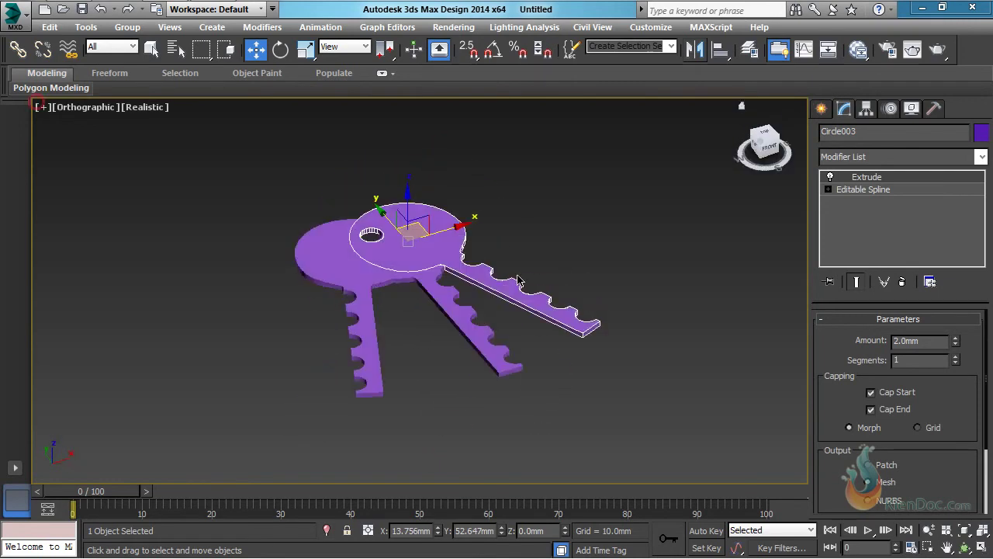
{"action": "scroll", "coordinate": [517, 277], "scroll_direction": "up", "scroll_amount": 2}
{"action": "left_click", "coordinate": [698, 55]}
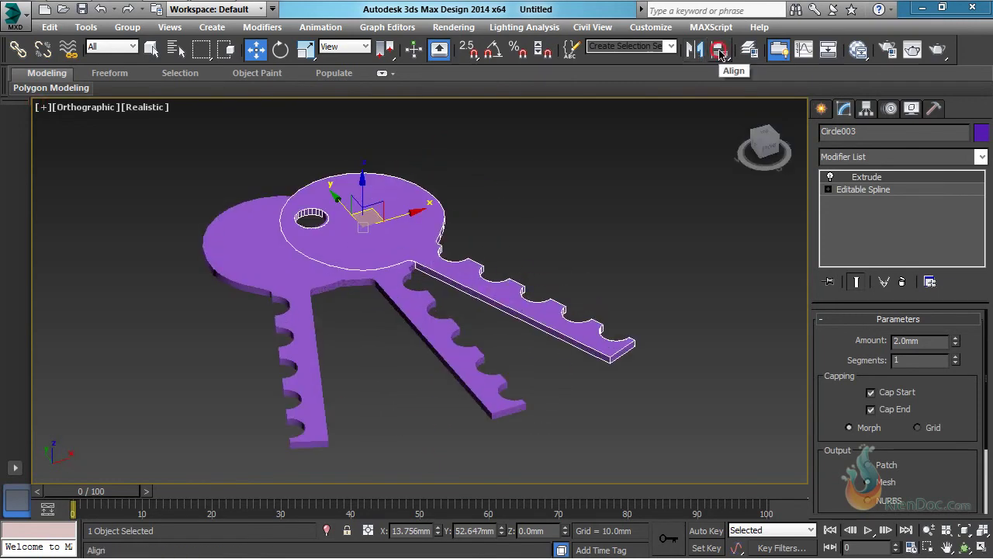
{"action": "left_click", "coordinate": [429, 320]}
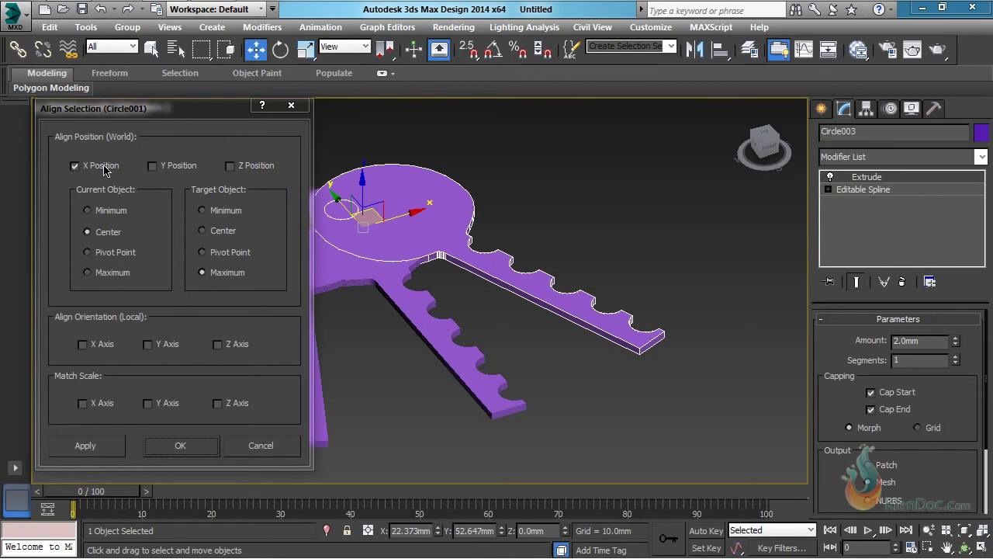
{"action": "left_click", "coordinate": [75, 166]}
{"action": "left_click", "coordinate": [104, 212]}
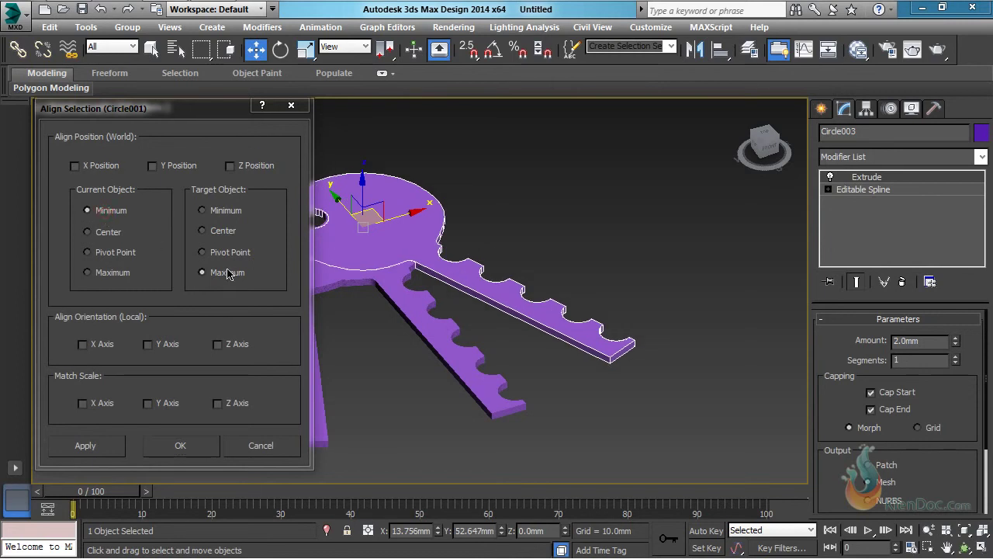
{"action": "left_click", "coordinate": [242, 167]}
{"action": "left_click", "coordinate": [193, 447]}
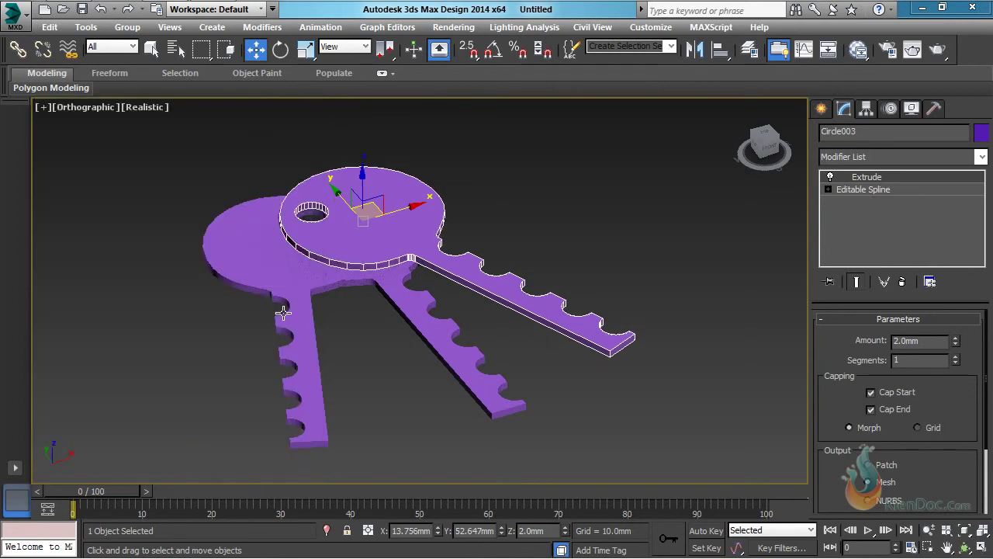
Align the second key to the original in Z position only, matching its maximum to the original's minimum so that it sits underneath.
{"action": "left_click", "coordinate": [283, 312]}
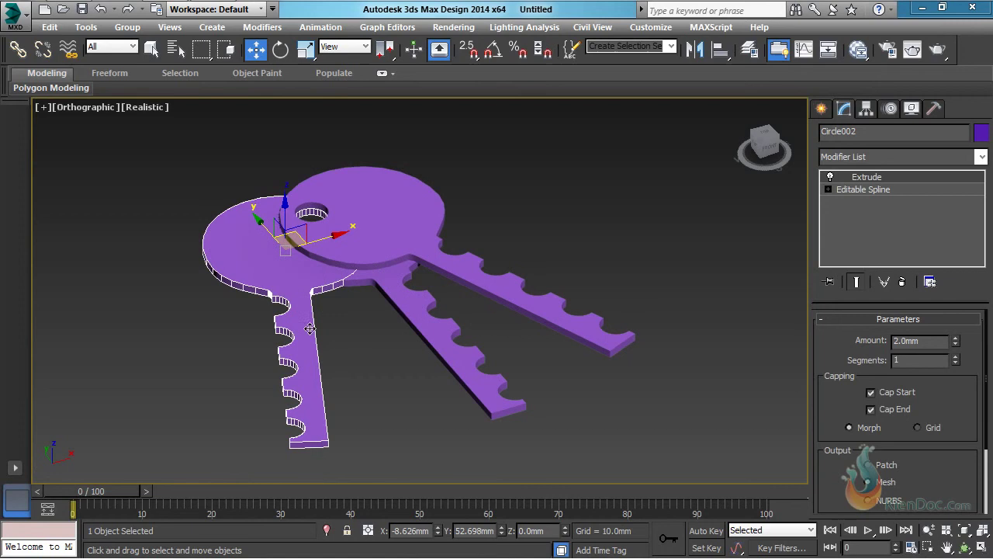
{"action": "left_click", "coordinate": [720, 49]}
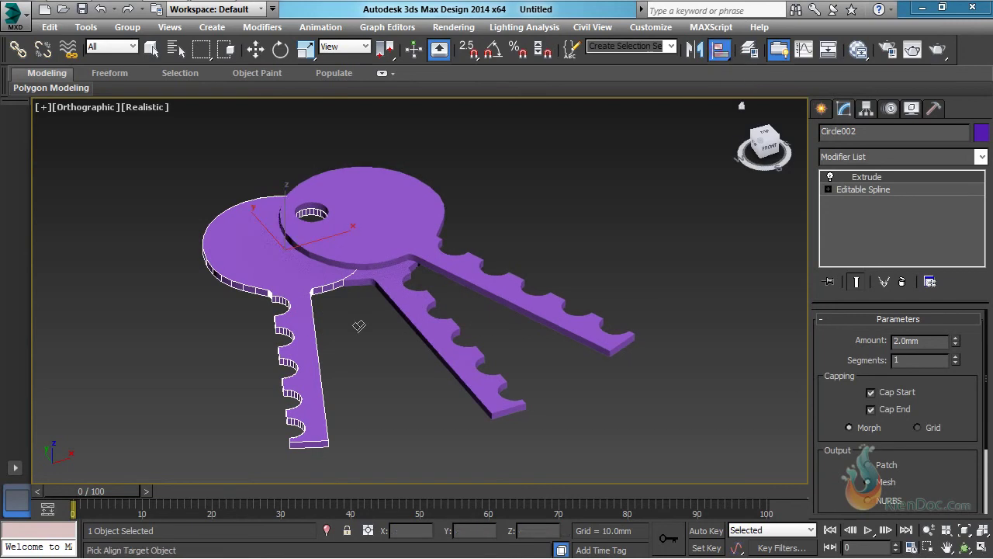
{"action": "left_click", "coordinate": [393, 289]}
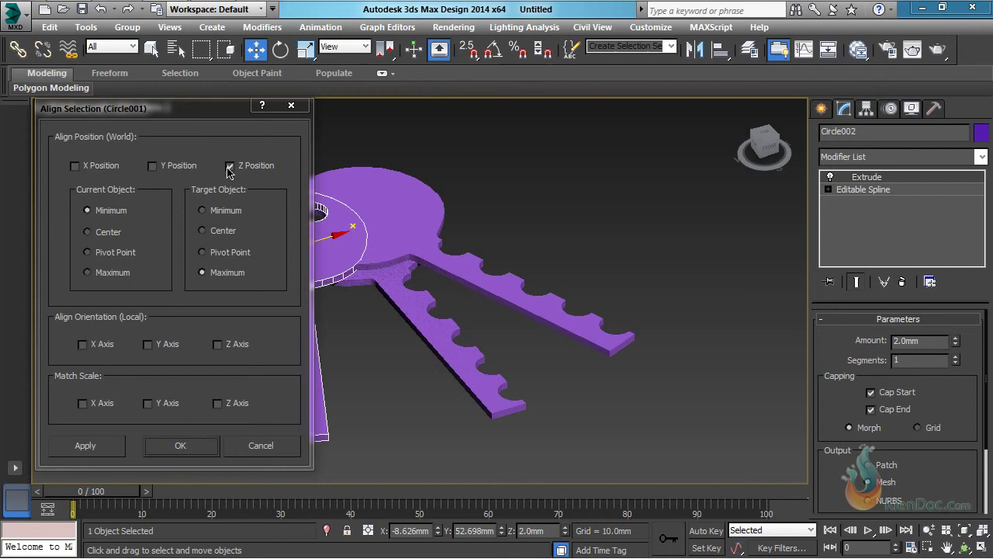
{"action": "left_click", "coordinate": [109, 273]}
{"action": "left_click", "coordinate": [203, 210]}
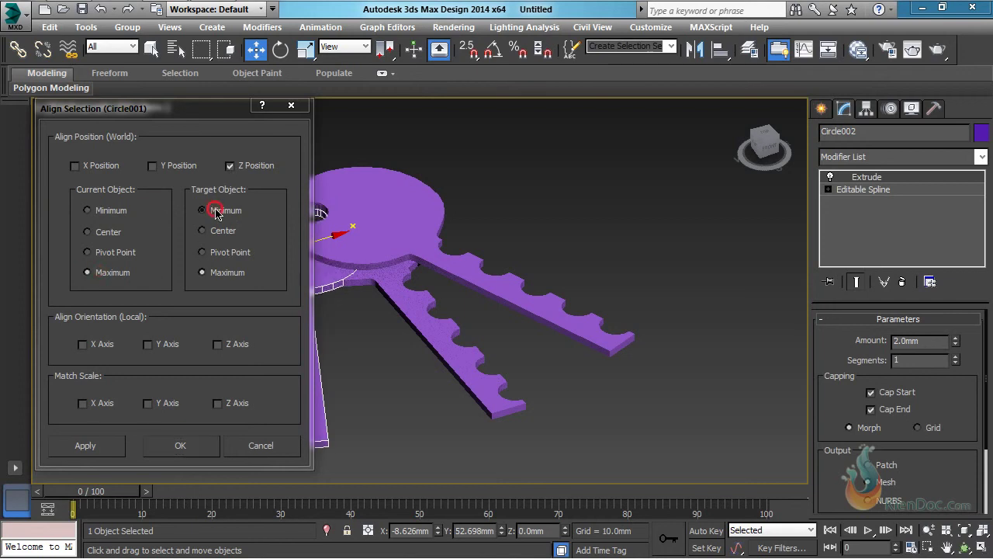
{"action": "left_click", "coordinate": [177, 453]}
{"action": "scroll", "coordinate": [380, 240], "scroll_direction": "up", "scroll_amount": 6}
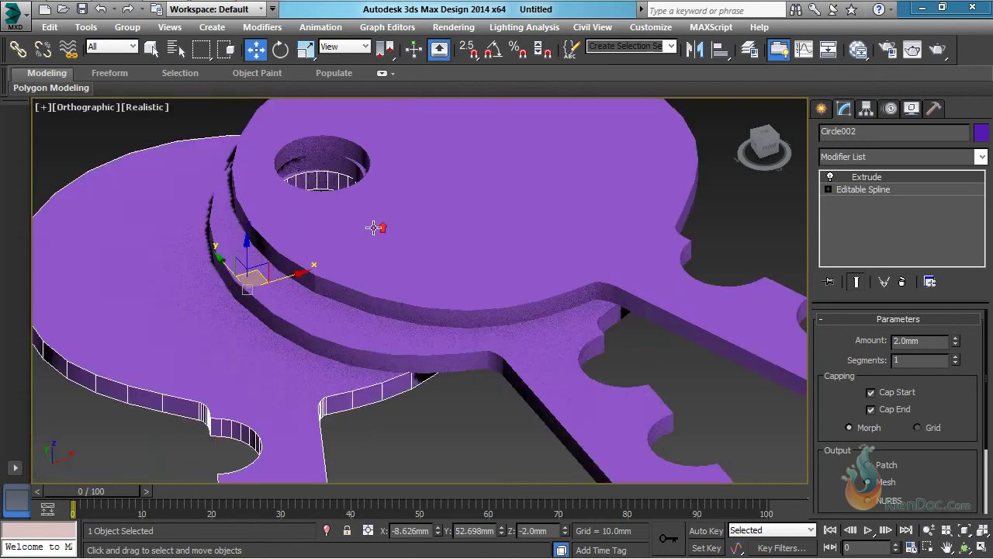
{"action": "scroll", "coordinate": [375, 227], "scroll_direction": "down", "scroll_amount": 6}
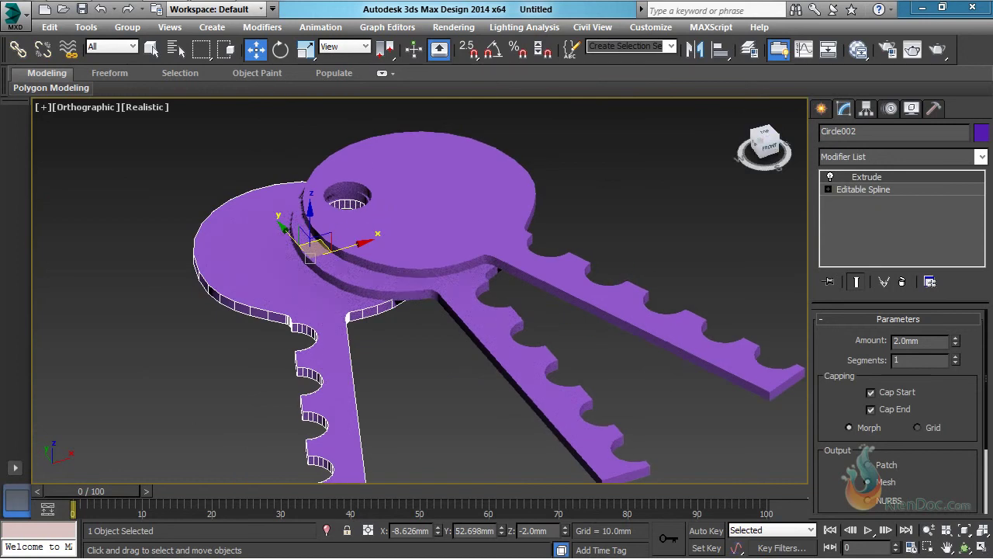
Draw a circle of about 15.9 mm radius beyond the key heads and move it about 15 mm farther away along Y.
{"action": "left_click_drag", "start_coordinate": [764, 144], "coordinate": [854, 148]}
{"action": "middle_click_drag", "start_coordinate": [893, 326], "coordinate": [793, 329]}
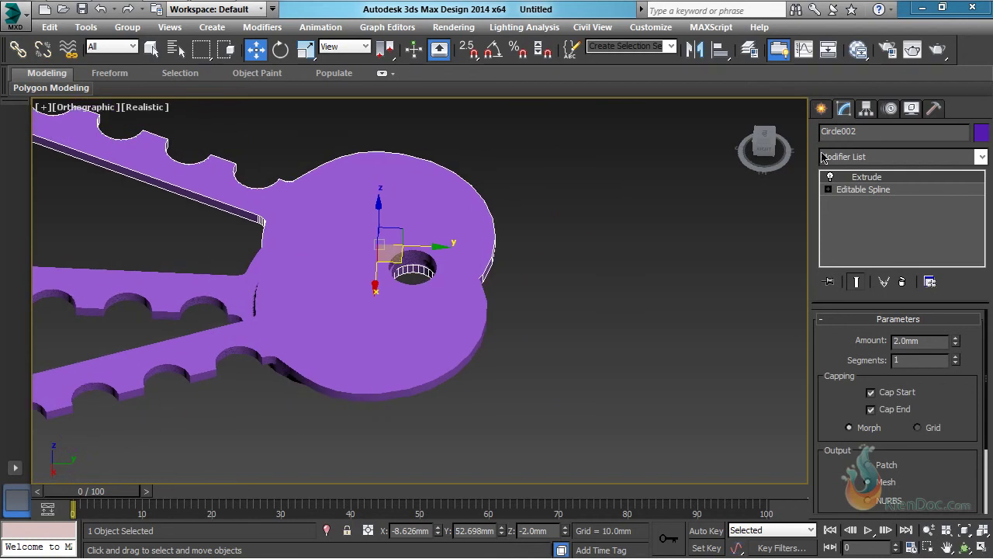
{"action": "left_click", "coordinate": [821, 109]}
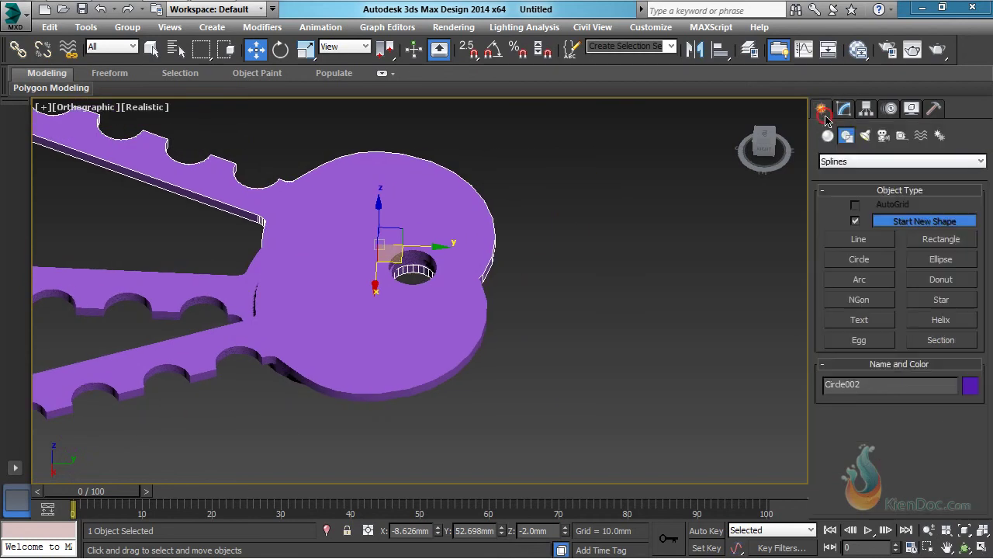
{"action": "left_click", "coordinate": [860, 260]}
{"action": "left_click_drag", "start_coordinate": [552, 295], "coordinate": [624, 259]}
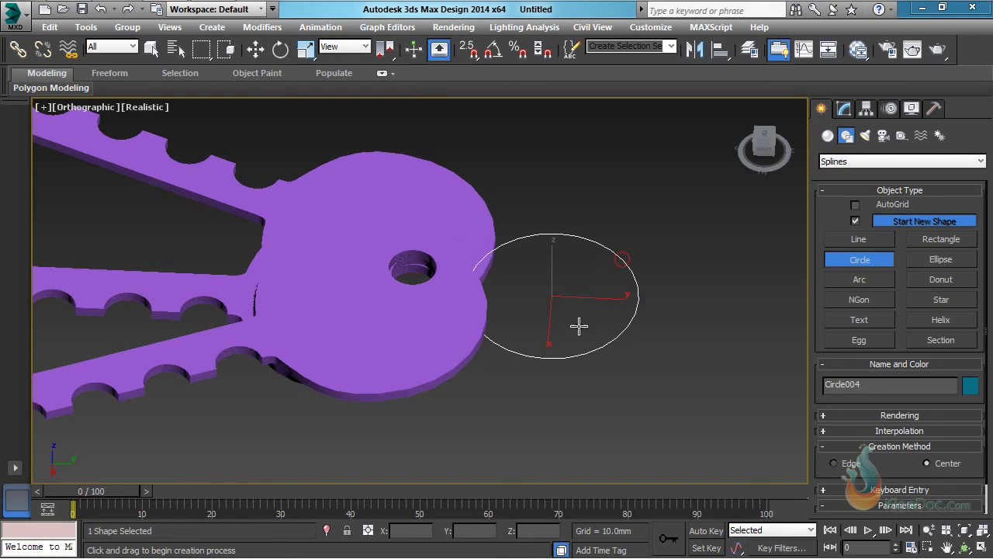
{"action": "left_click", "coordinate": [152, 51]}
{"action": "key", "text": "w"}
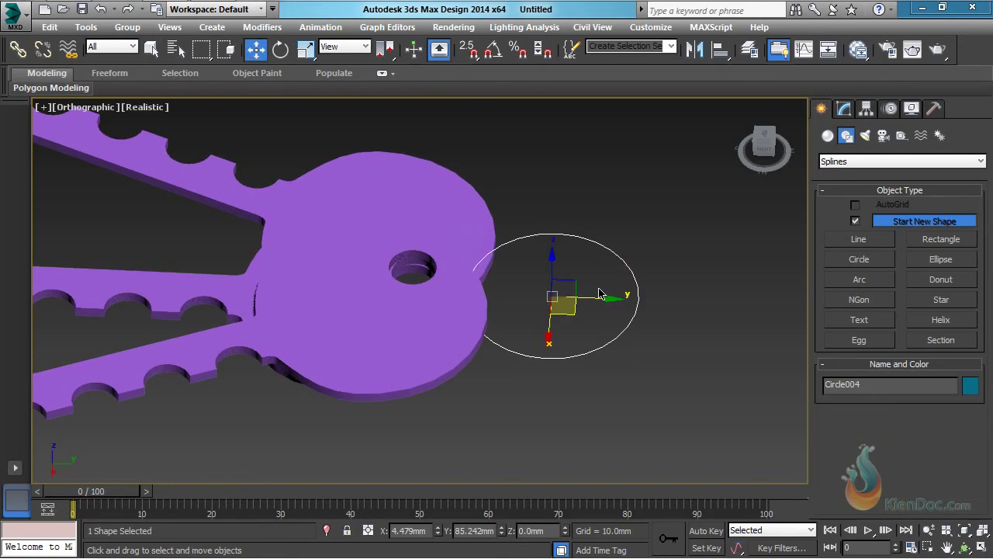
{"action": "left_click_drag", "start_coordinate": [607, 300], "coordinate": [690, 301]}
Make the circle renderable in both renderer and viewport with a radial cross-section of 14 sides.
{"action": "left_click", "coordinate": [844, 109]}
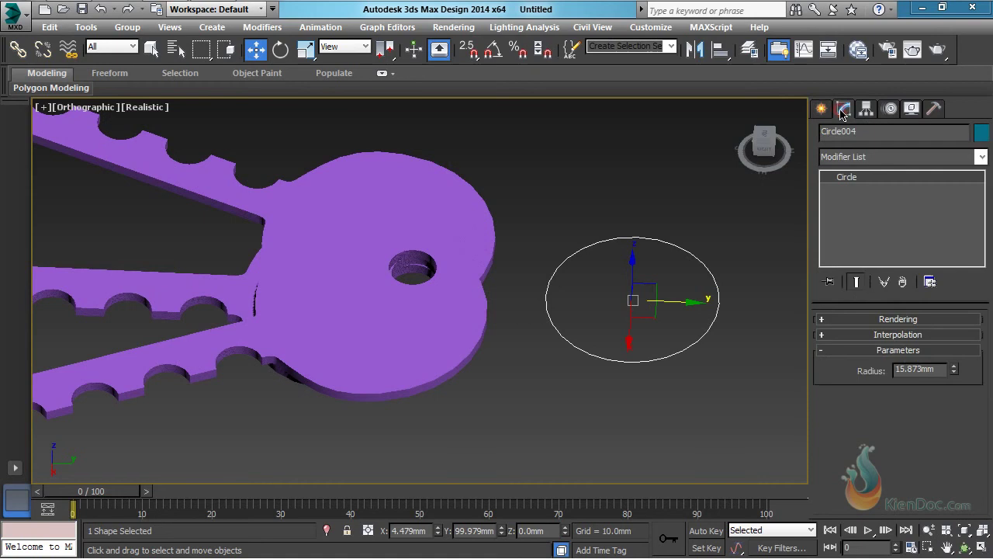
{"action": "left_click", "coordinate": [887, 325]}
{"action": "left_click", "coordinate": [850, 345]}
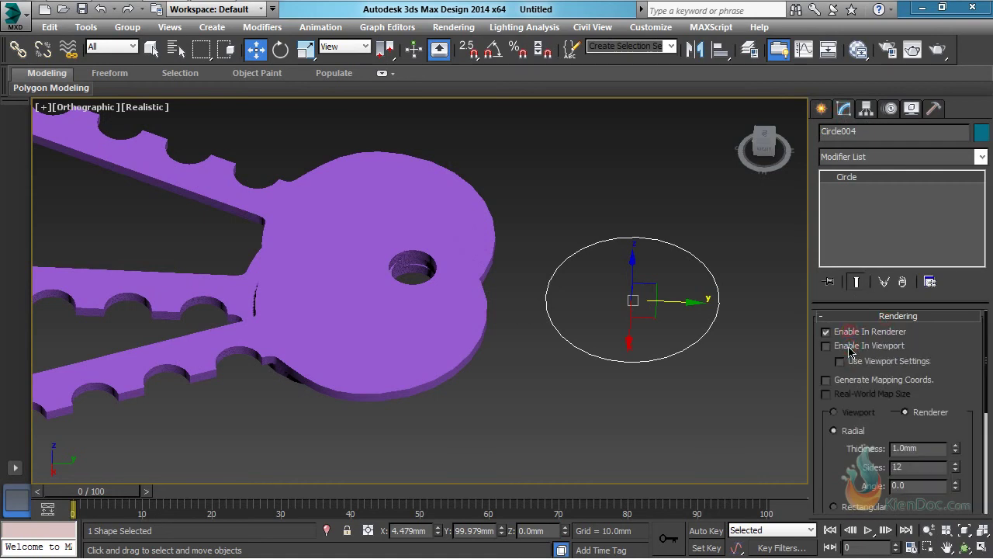
{"action": "key", "text": "z"}
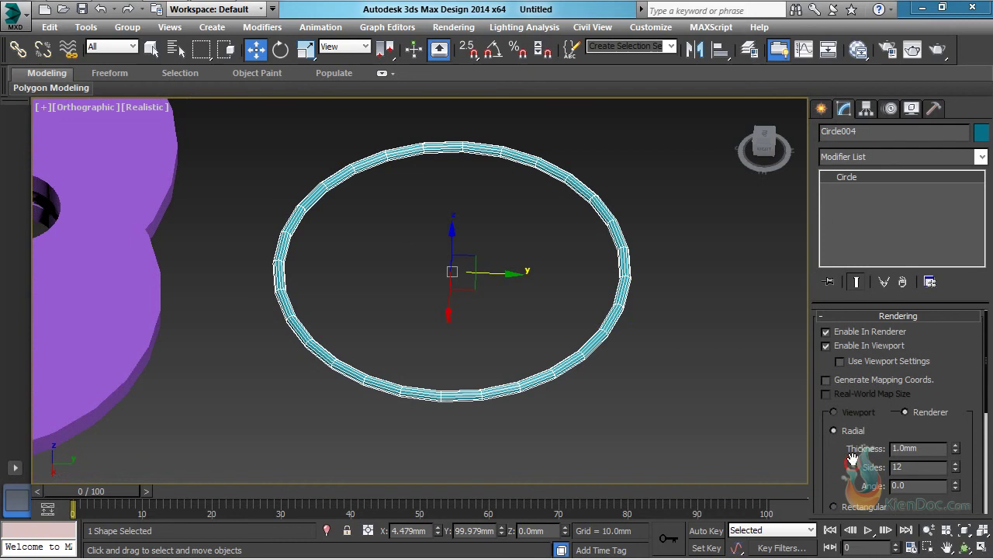
{"action": "scroll", "coordinate": [850, 458], "scroll_direction": "down", "scroll_amount": 3}
{"action": "left_click", "coordinate": [954, 380]}
{"action": "left_click", "coordinate": [955, 381]}
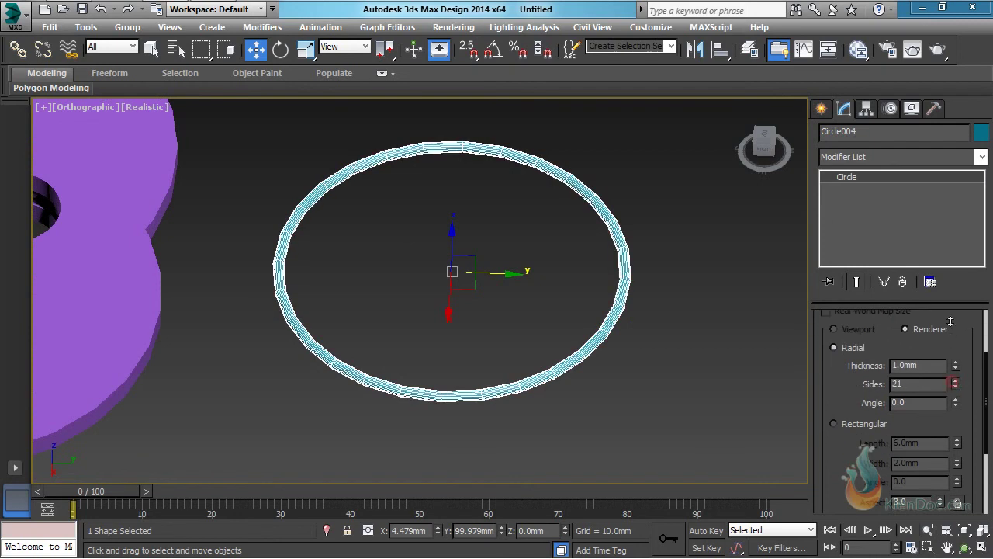
{"action": "scroll", "coordinate": [853, 361], "scroll_direction": "up", "scroll_amount": 3}
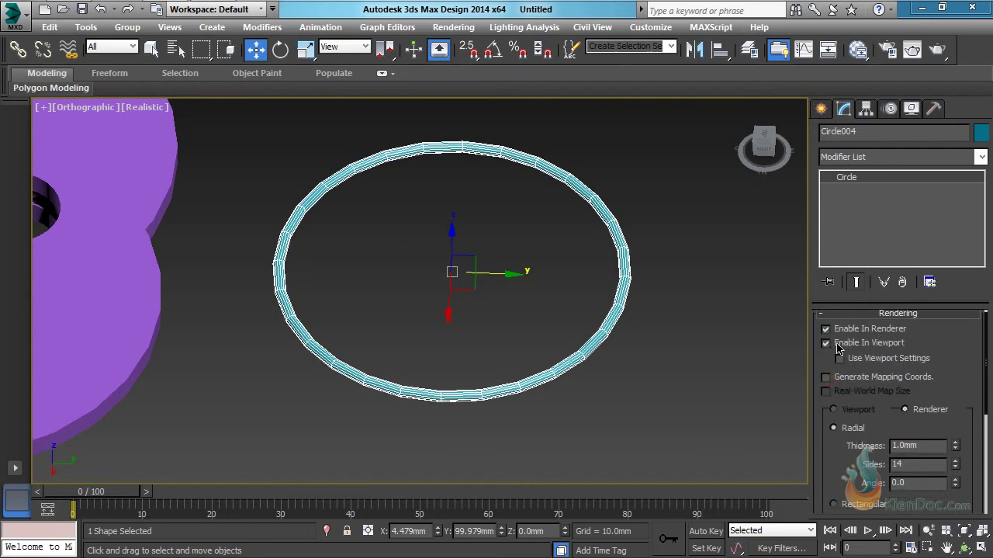
{"action": "left_click_drag", "start_coordinate": [825, 354], "coordinate": [821, 411]}
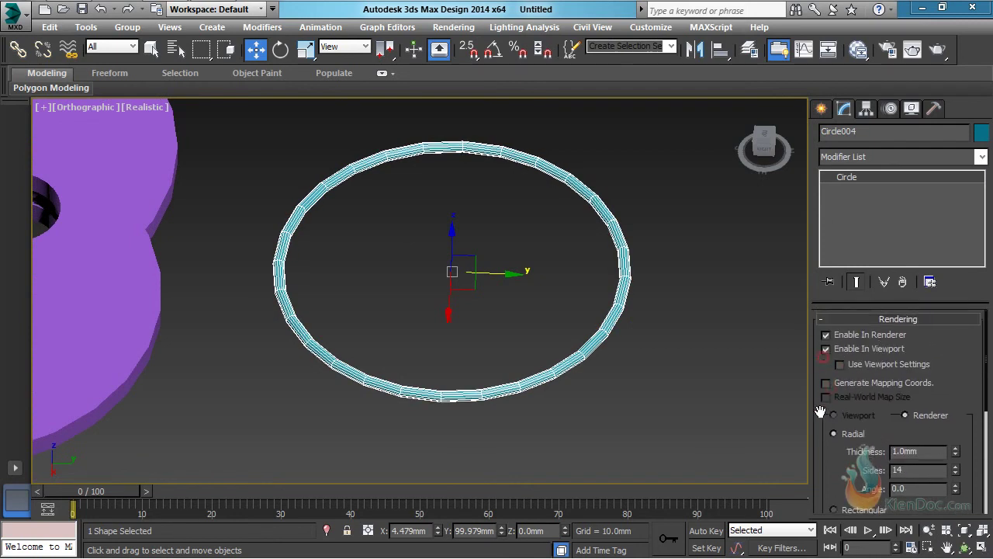
Smooth the circle by enabling adaptive interpolation.
{"action": "left_click", "coordinate": [869, 318]}
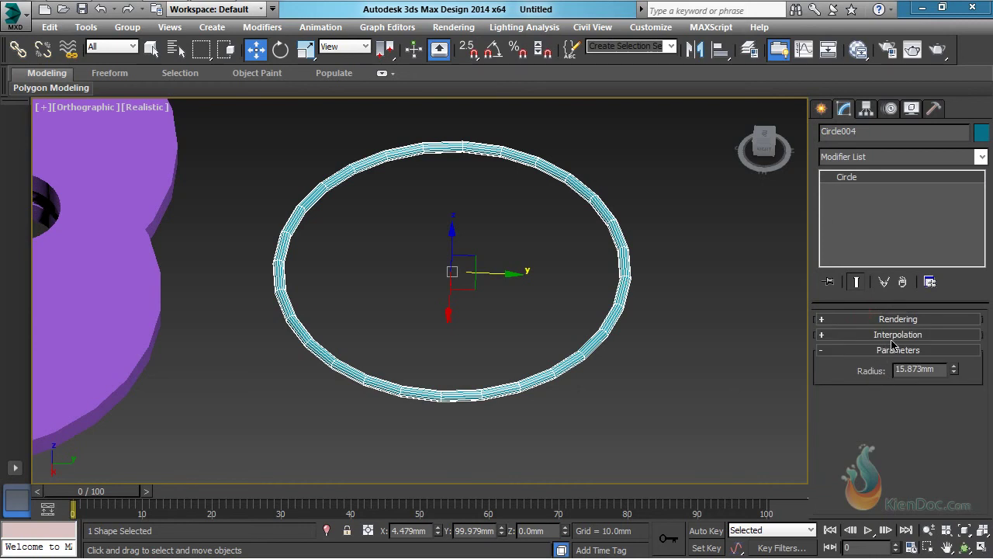
{"action": "left_click", "coordinate": [893, 334]}
{"action": "left_click", "coordinate": [873, 385]}
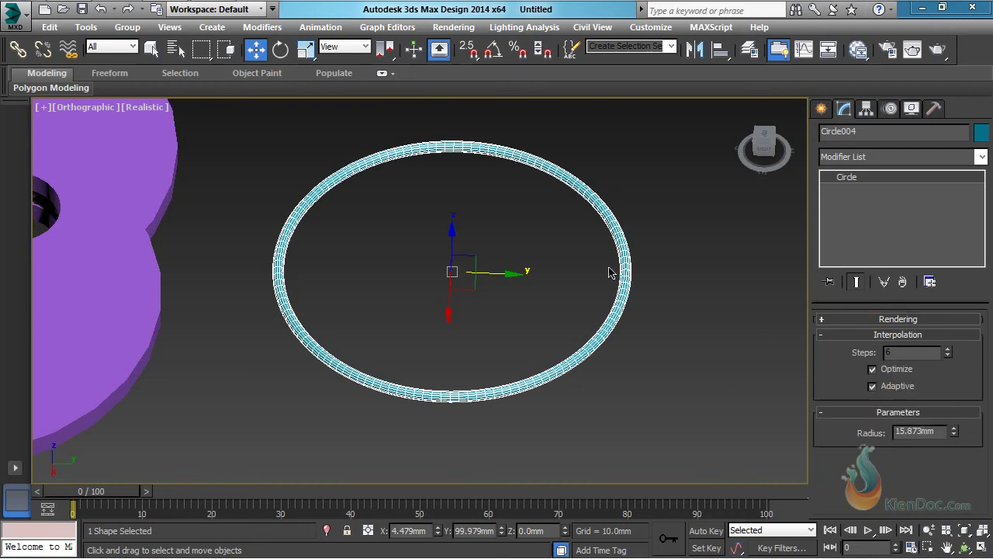
Turn on angle snap and rotate the ring 90 degrees about the Y axis so that it stands upright.
{"action": "scroll", "coordinate": [609, 272], "scroll_direction": "down", "scroll_amount": 4}
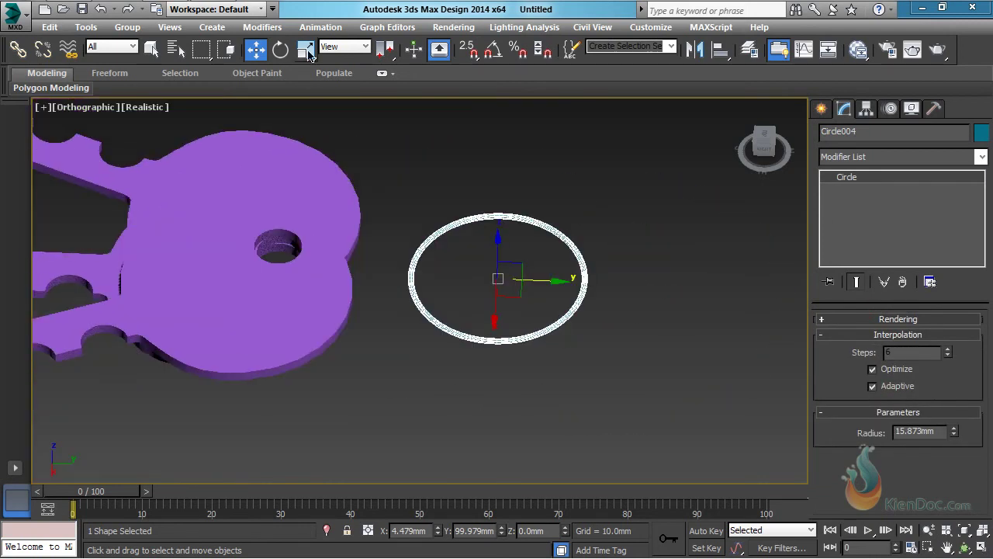
{"action": "left_click", "coordinate": [280, 49]}
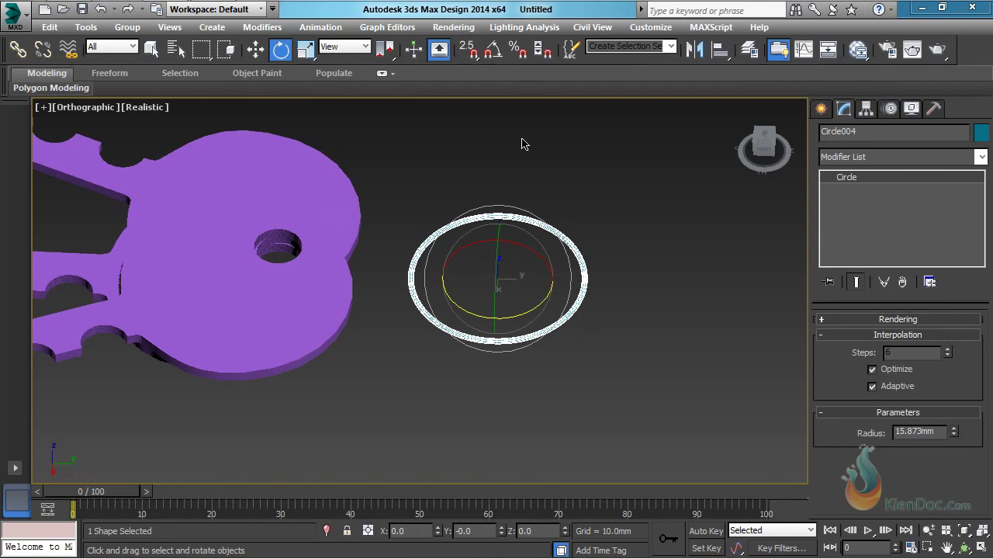
{"action": "left_click", "coordinate": [494, 52]}
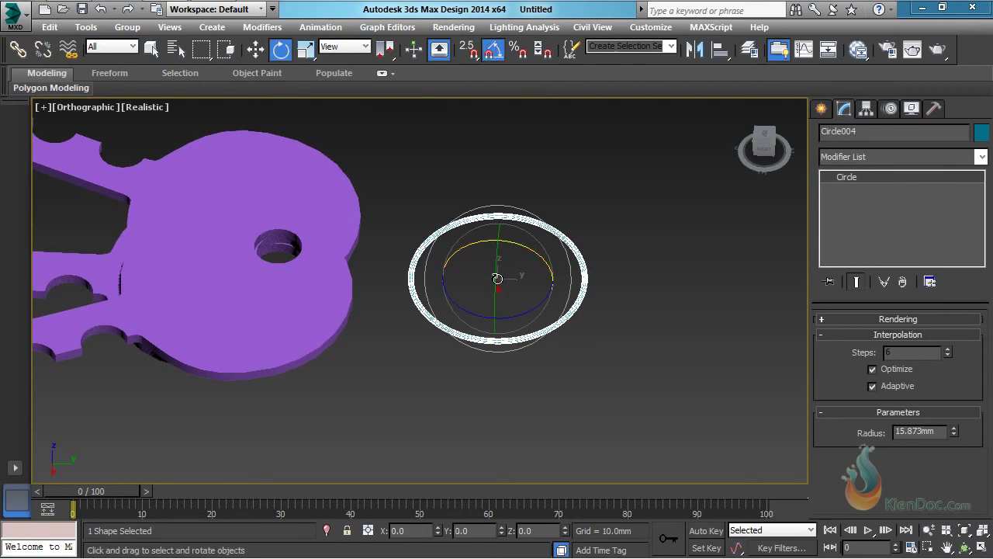
{"action": "middle_click_drag", "start_coordinate": [498, 278], "coordinate": [477, 291], "text": "alt"}
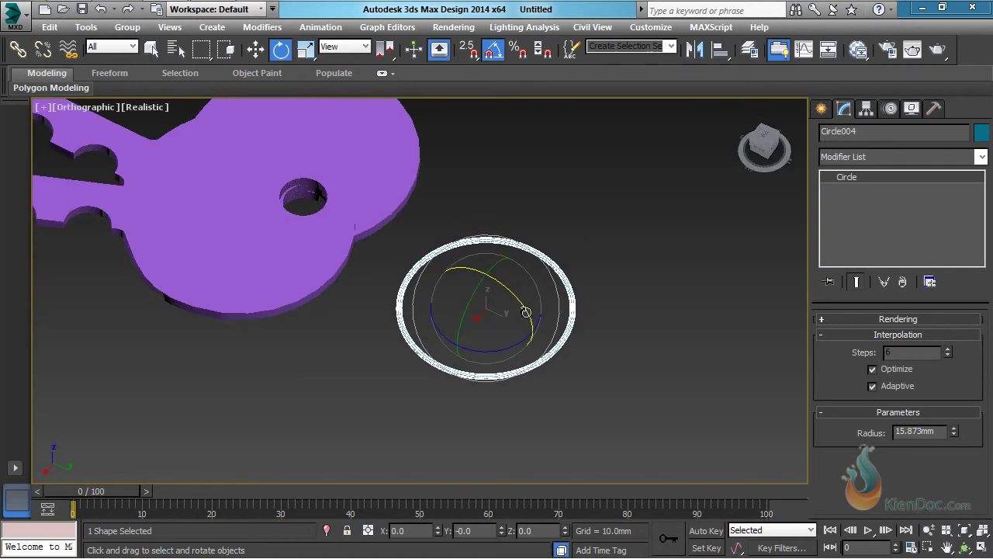
{"action": "left_click_drag", "start_coordinate": [477, 291], "coordinate": [433, 345]}
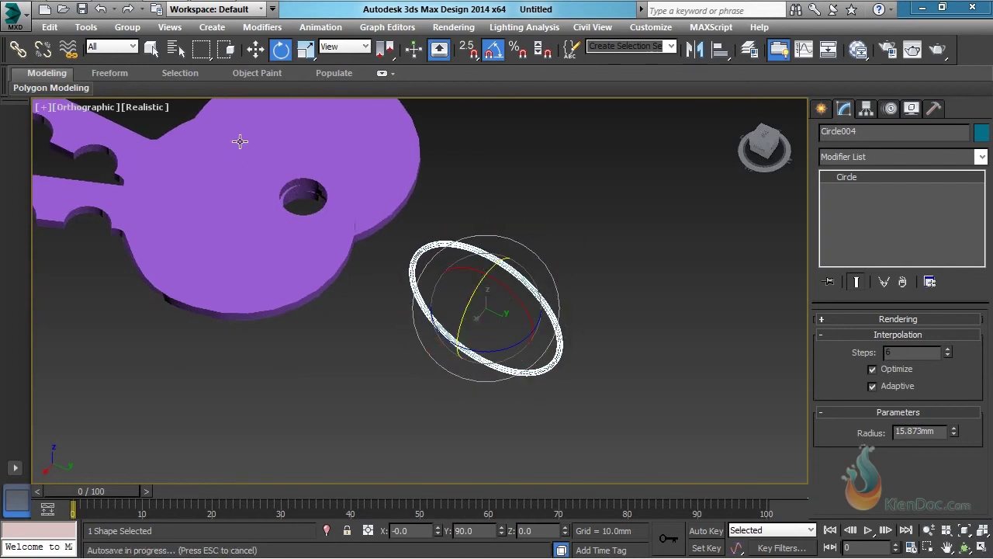
Move the ring in the XY plane toward the keys so that it passes through their shared hole.
{"action": "left_click", "coordinate": [255, 49]}
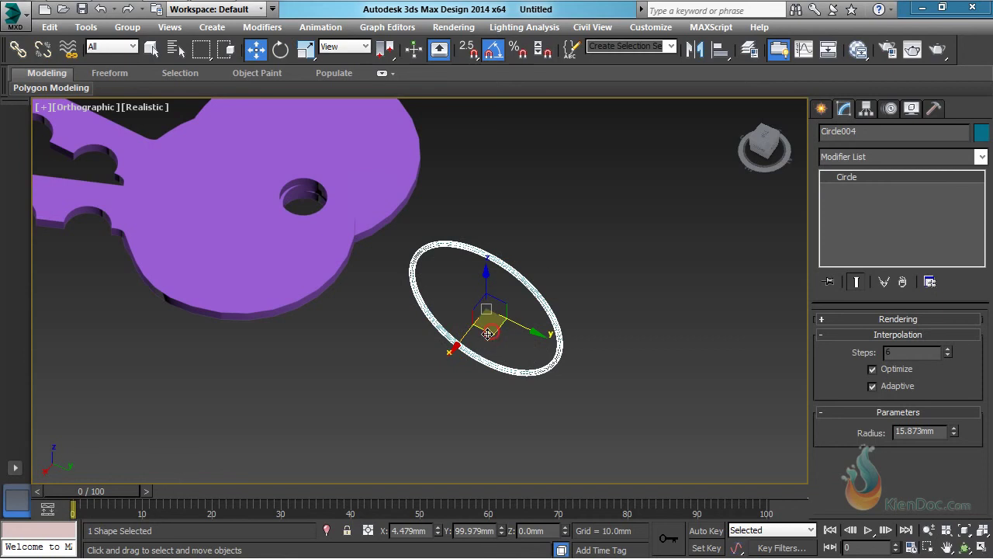
{"action": "left_click_drag", "start_coordinate": [479, 328], "coordinate": [376, 267]}
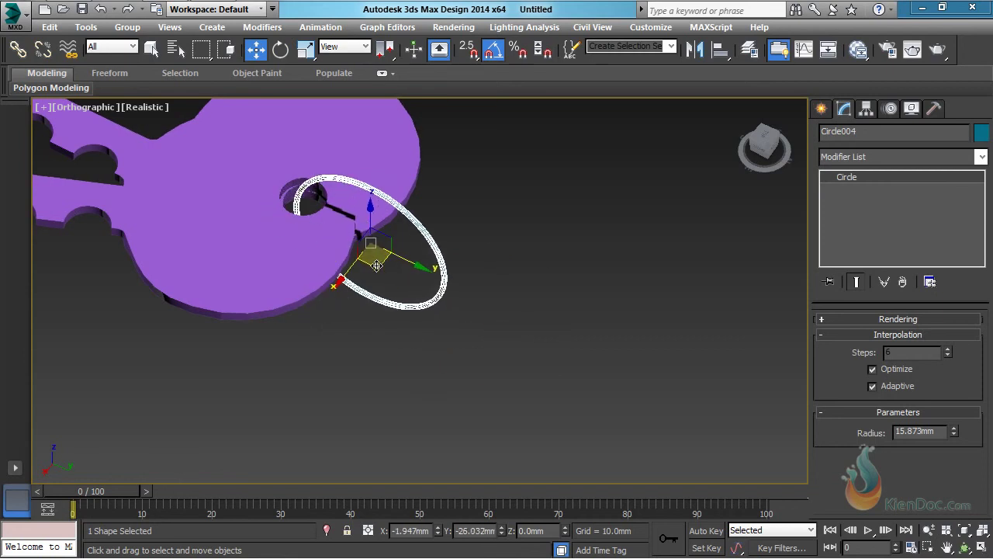
{"action": "left_click_drag", "start_coordinate": [762, 151], "coordinate": [390, 106]}
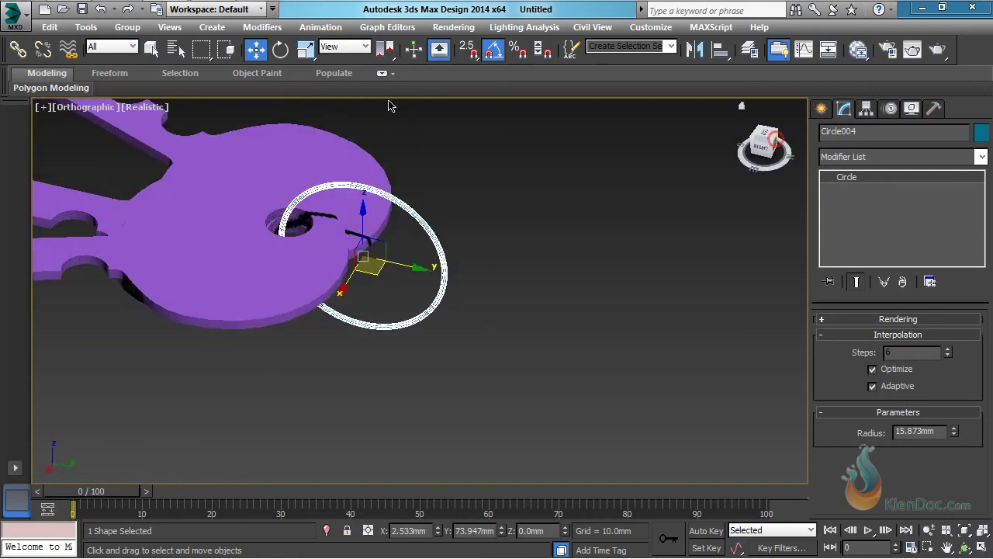
Tilt the ring about the Y axis to a rotation of 55 degrees.
{"action": "left_click", "coordinate": [280, 49]}
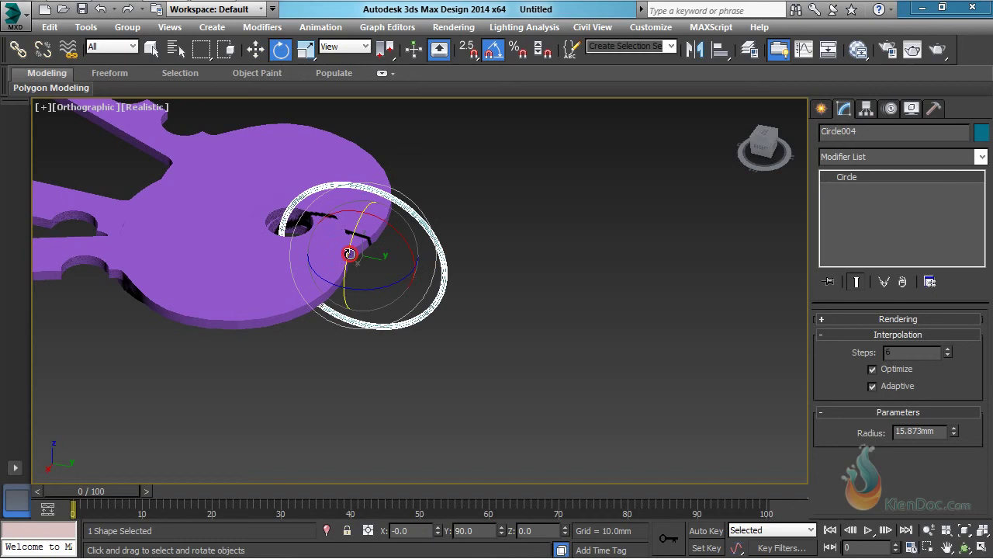
{"action": "left_click_drag", "start_coordinate": [350, 254], "coordinate": [362, 226]}
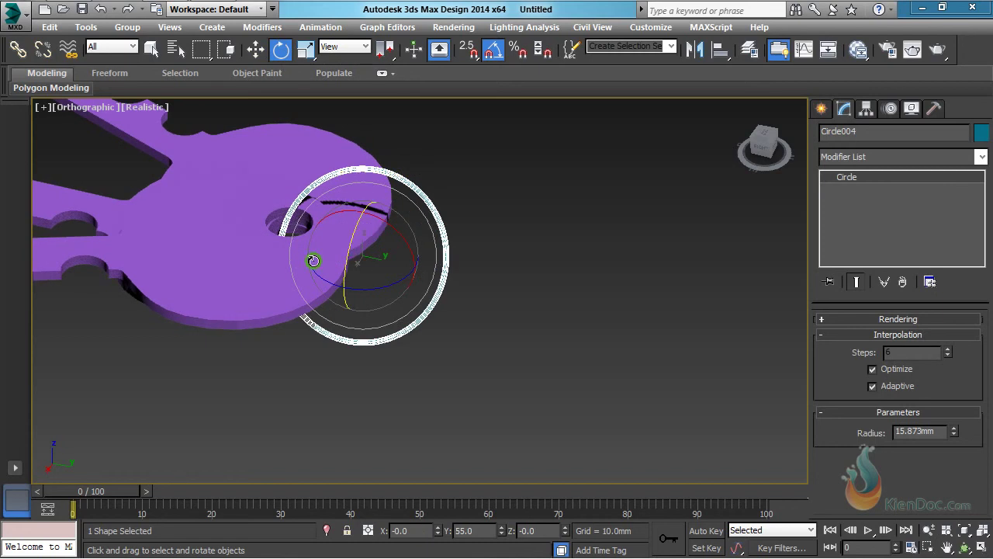
{"action": "middle_click_drag", "start_coordinate": [310, 259], "coordinate": [460, 269], "text": "alt"}
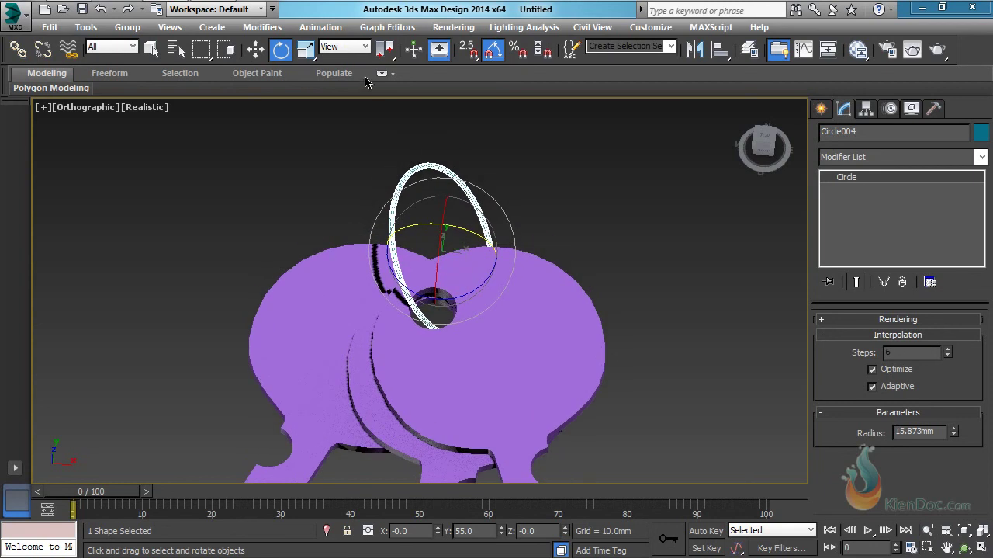
Clone the ring once along X, offset about 1.3 mm so that the two rings lie side by side.
{"action": "left_click", "coordinate": [256, 49]}
{"action": "left_click_drag", "start_coordinate": [492, 260], "coordinate": [499, 259], "text": "shift"}
{"action": "left_click", "coordinate": [500, 362]}
{"action": "mouse_move", "coordinate": [529, 355]}
{"action": "middle_mouse_down"}
{"action": "mouse_move", "coordinate": [557, 286]}
{"action": "mouse_move", "coordinate": [422, 244]}
{"action": "mouse_move", "coordinate": [373, 172]}
{"action": "mouse_move", "coordinate": [463, 180]}
{"action": "mouse_move", "coordinate": [514, 214]}
{"action": "mouse_move", "coordinate": [490, 217]}
{"action": "middle_mouse_up"}
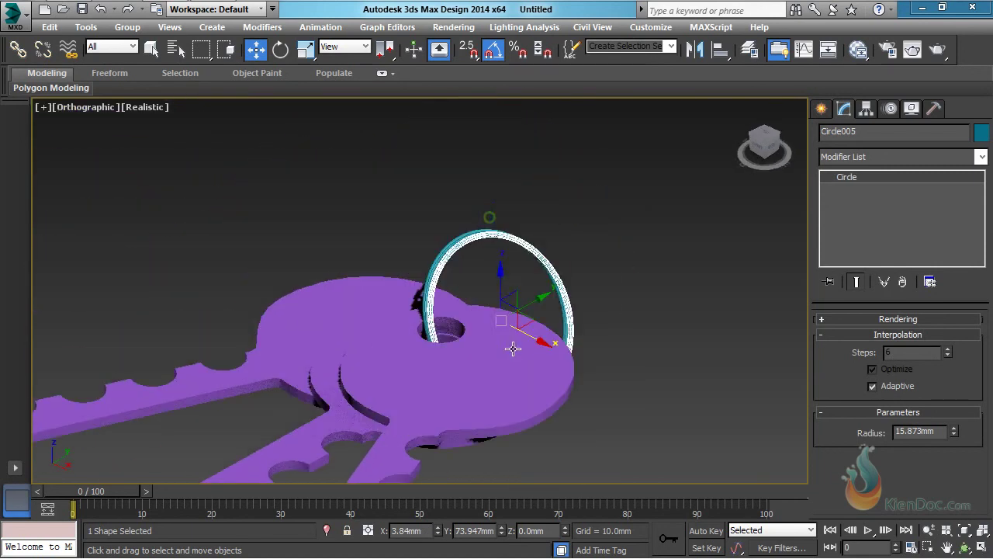
Select both rings and change their object color to the medium teal green of the 3ds Max palette.
{"action": "left_click", "coordinate": [547, 203]}
{"action": "left_click_drag", "start_coordinate": [545, 196], "coordinate": [497, 264]}
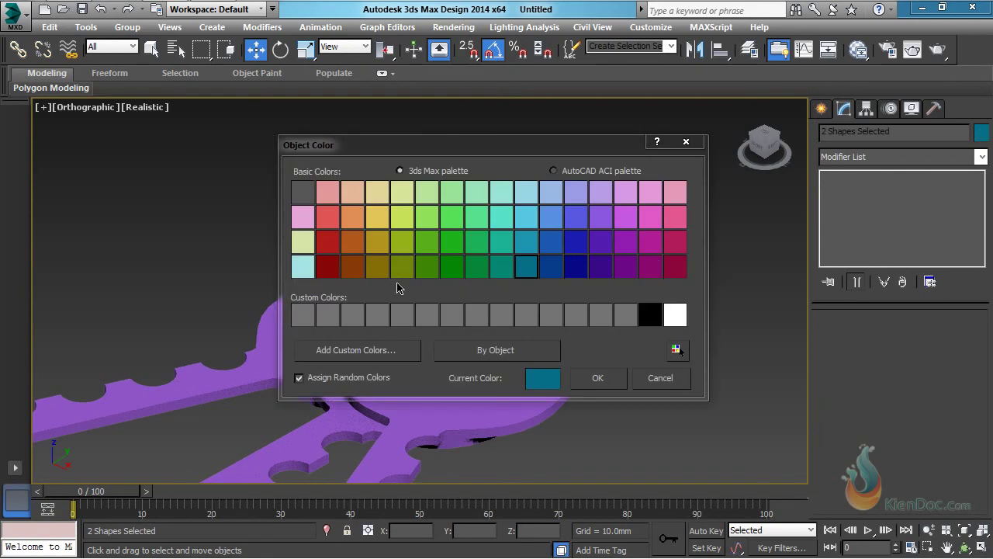
{"action": "left_click", "coordinate": [503, 243]}
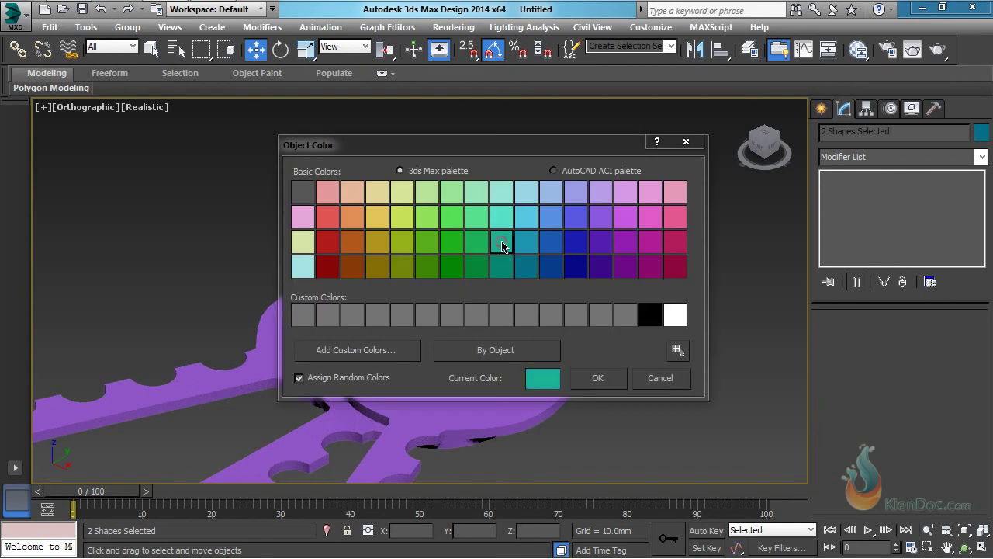
{"action": "left_click", "coordinate": [598, 377]}
Group the two rings under the name "Moc khoa".
{"action": "left_click", "coordinate": [128, 28]}
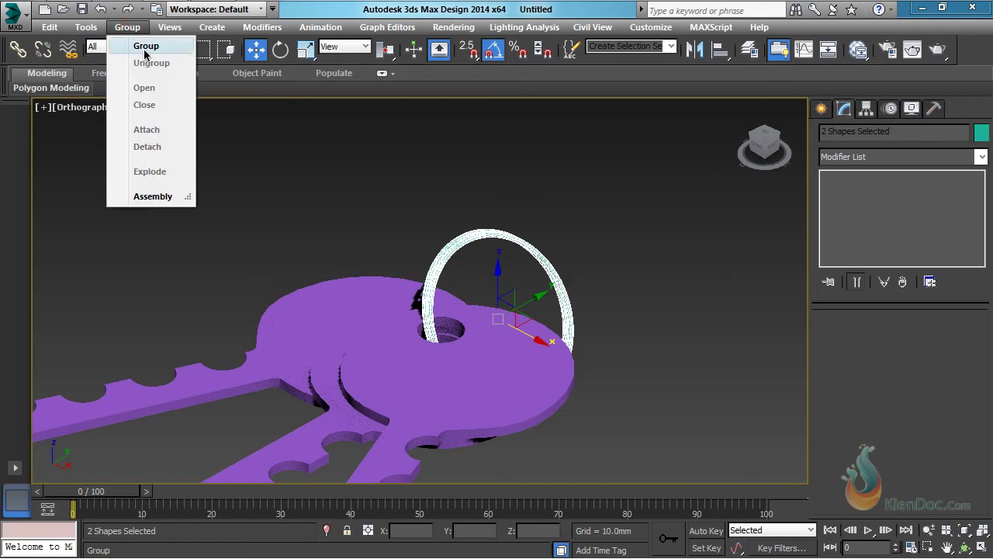
{"action": "left_click", "coordinate": [145, 44]}
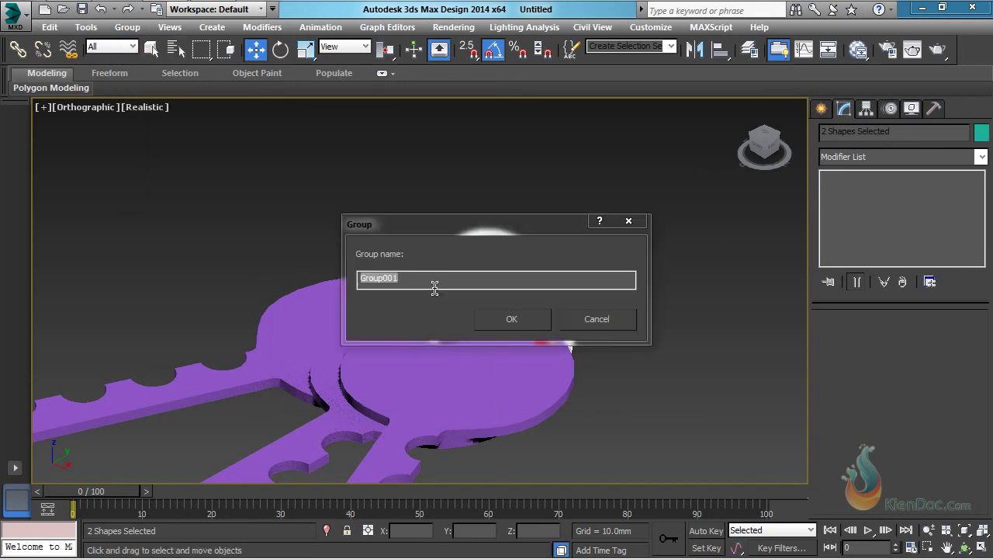
{"action": "type", "text": "Moc khoa"}
{"action": "left_click", "coordinate": [506, 319]}
Select the lowest key of the fanned bunch and change its object color to the bright yellow of the 3ds Max palette.
{"action": "left_click", "coordinate": [344, 309]}
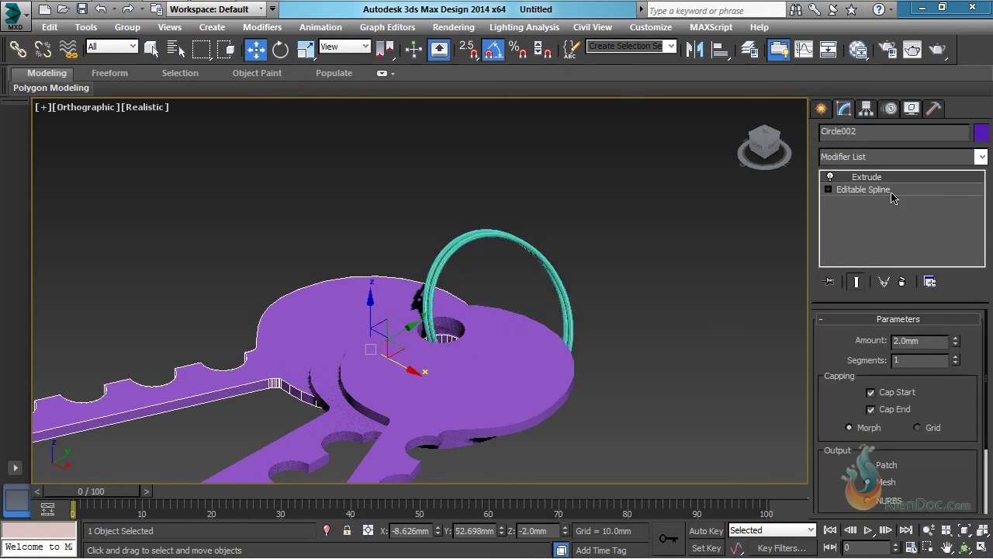
{"action": "left_click", "coordinate": [981, 133]}
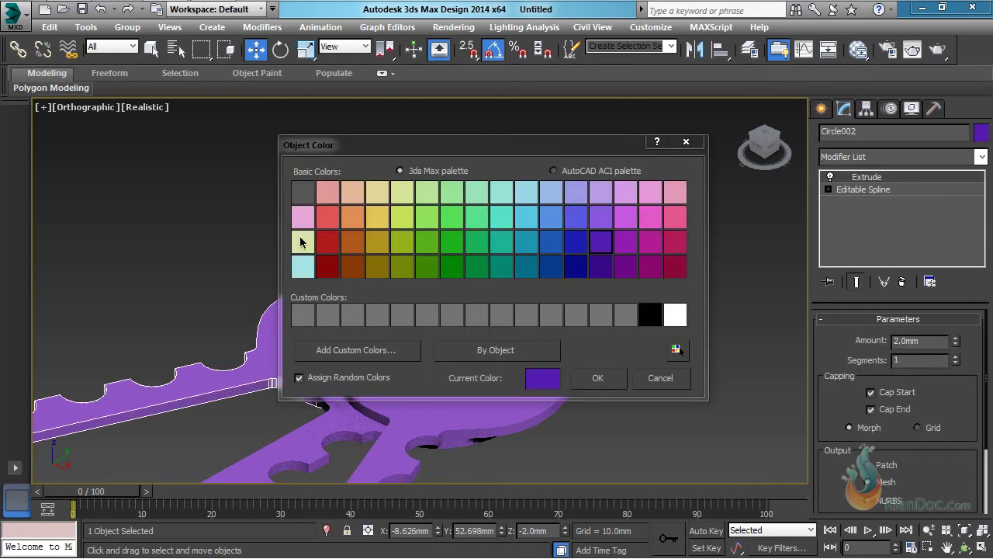
{"action": "left_click", "coordinate": [375, 220]}
{"action": "left_click", "coordinate": [609, 383]}
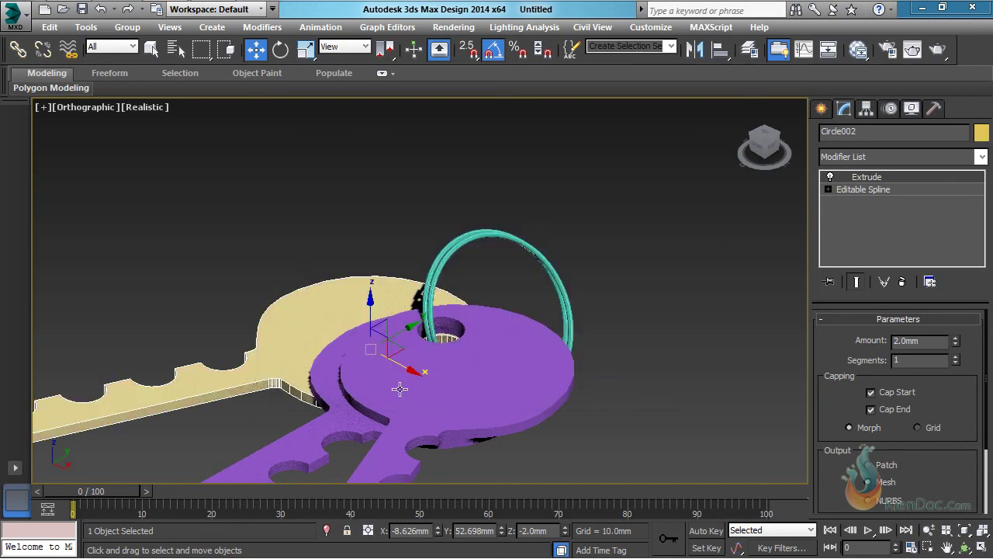
Select the middle key and change its object color to the medium green of the 3ds Max palette.
{"action": "left_click", "coordinate": [333, 402]}
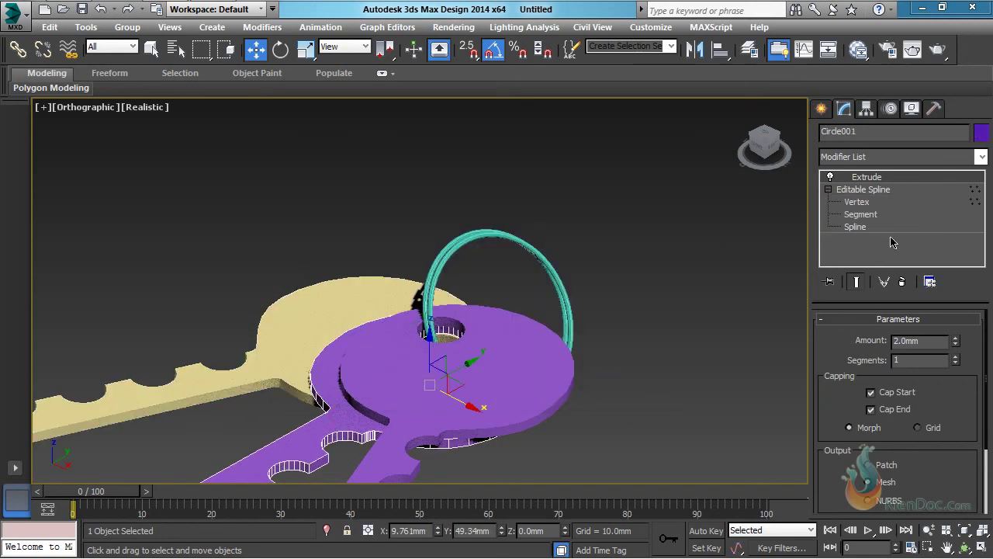
{"action": "left_click", "coordinate": [981, 133]}
{"action": "left_click", "coordinate": [477, 246]}
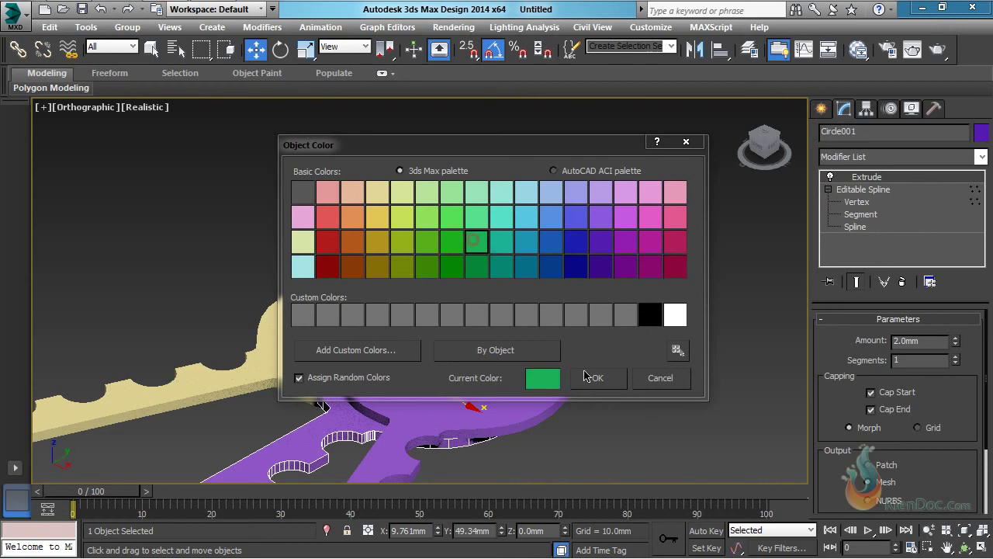
{"action": "left_click", "coordinate": [596, 378]}
Select the topmost key and change its object color to the lighter violet of the 3ds Max palette.
{"action": "left_click", "coordinate": [532, 398]}
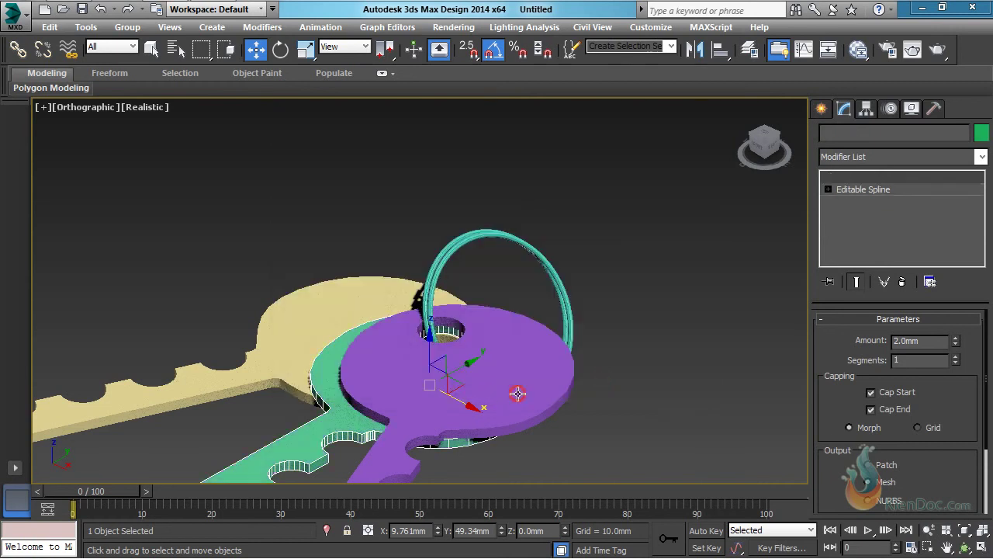
{"action": "left_click", "coordinate": [981, 134]}
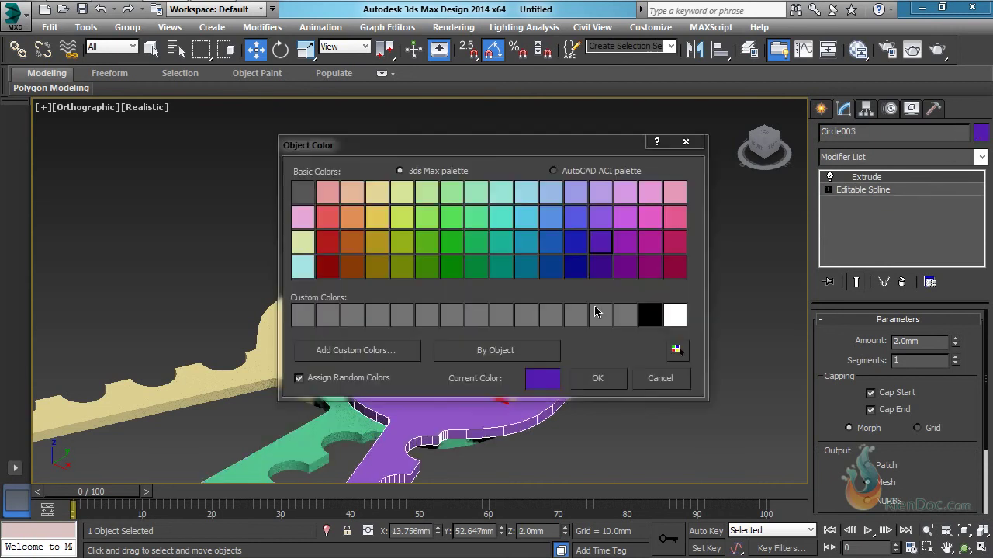
{"action": "left_click", "coordinate": [601, 218]}
{"action": "left_click", "coordinate": [597, 378]}
Select all three keys together with the ring group, group them under the name "Chia khoa", and clear the selection.
{"action": "scroll", "coordinate": [450, 348], "scroll_direction": "down", "scroll_amount": 5}
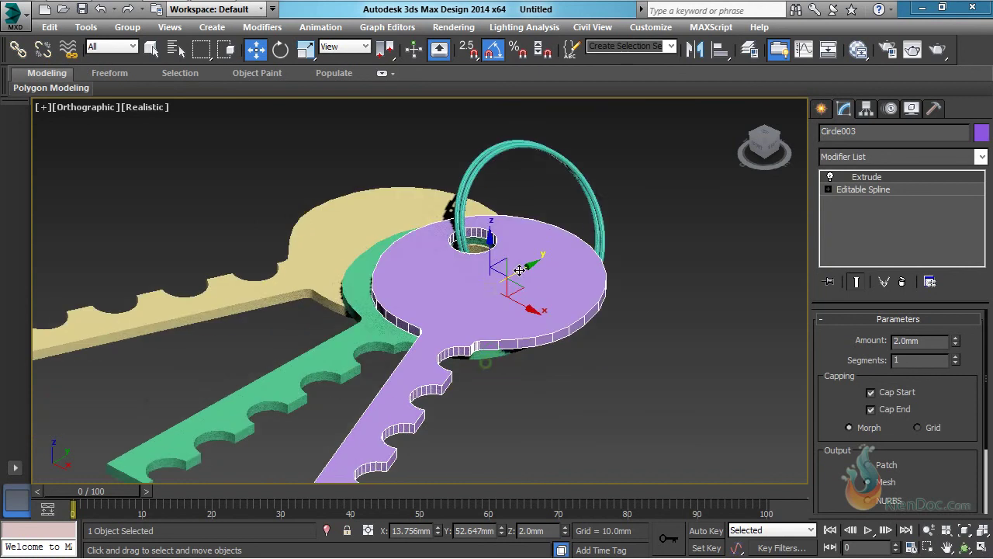
{"action": "middle_click_drag", "start_coordinate": [390, 300], "coordinate": [539, 323], "text": "alt"}
{"action": "left_click", "coordinate": [577, 304]}
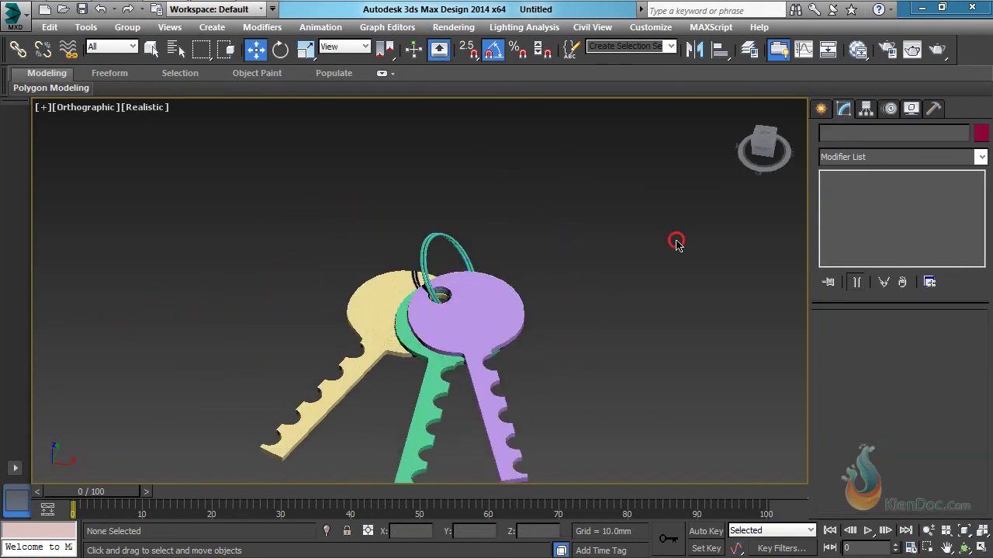
{"action": "left_click_drag", "start_coordinate": [676, 240], "coordinate": [257, 392]}
{"action": "middle_click_drag", "start_coordinate": [497, 388], "coordinate": [480, 336]}
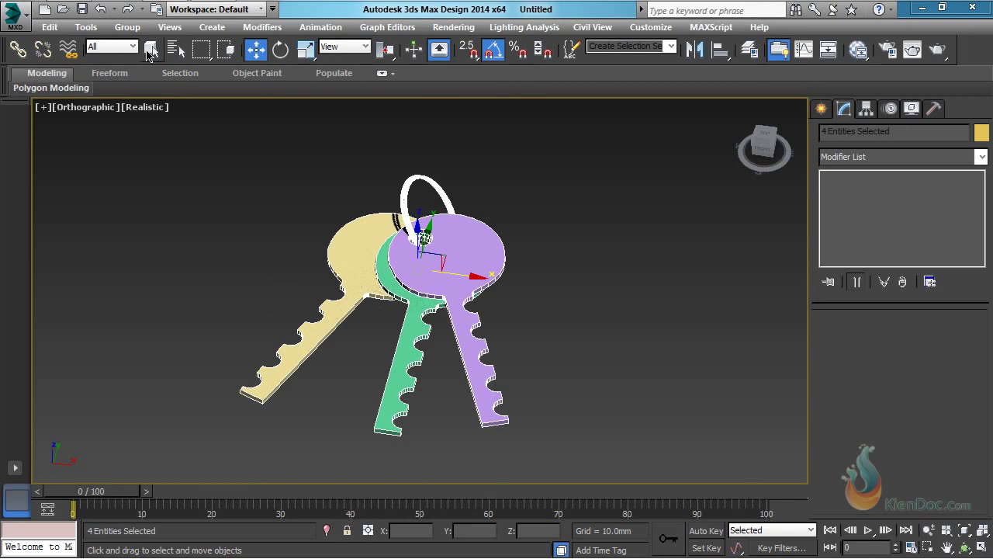
{"action": "left_click", "coordinate": [125, 27]}
{"action": "left_click", "coordinate": [145, 46]}
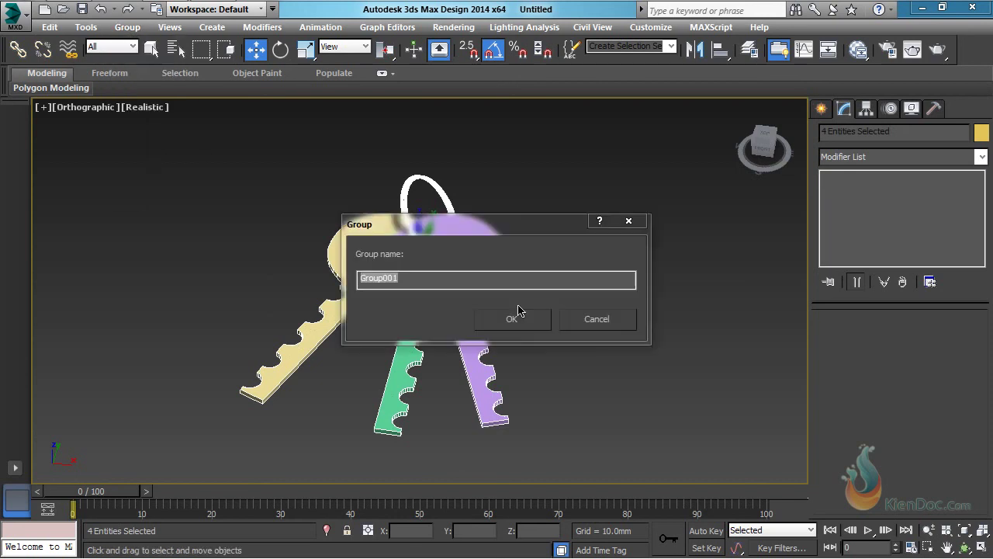
{"action": "type", "text": "Chia khoa"}
{"action": "left_click", "coordinate": [511, 319]}
{"action": "mouse_move", "coordinate": [50, 88]}
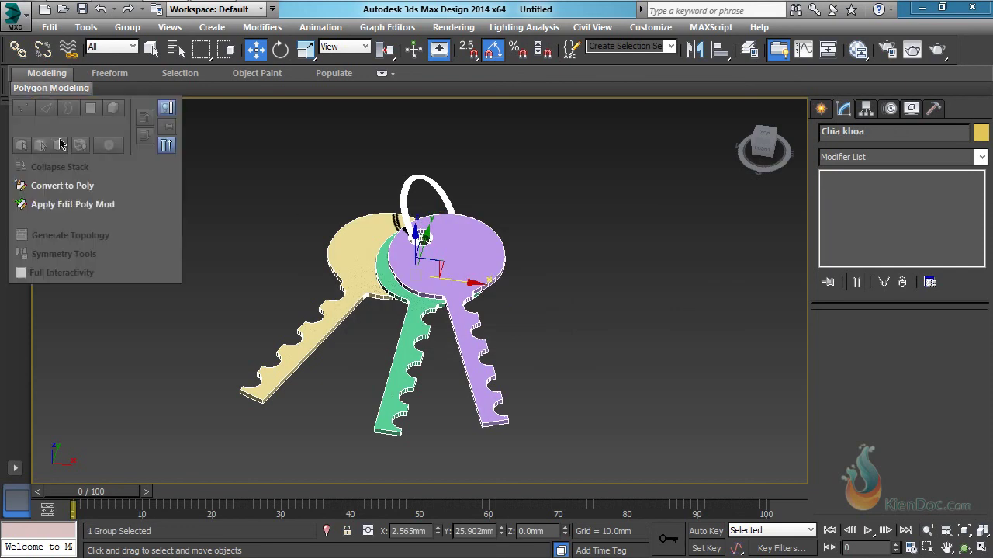
{"action": "left_click", "coordinate": [319, 171]}
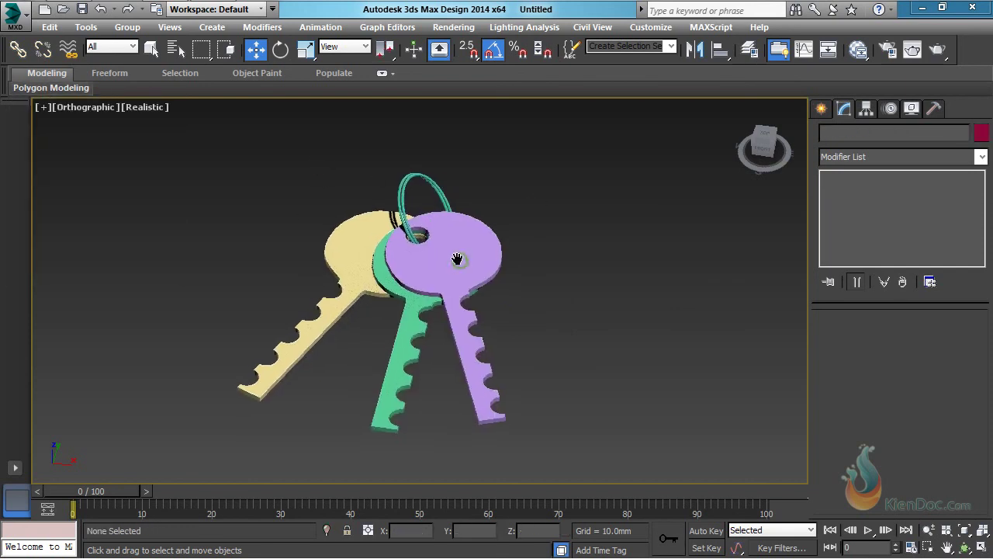
Switch the viewport to the Top view and frame the finished key bunch for inspection.
{"action": "left_click", "coordinate": [78, 108]}
{"action": "left_click", "coordinate": [124, 198]}
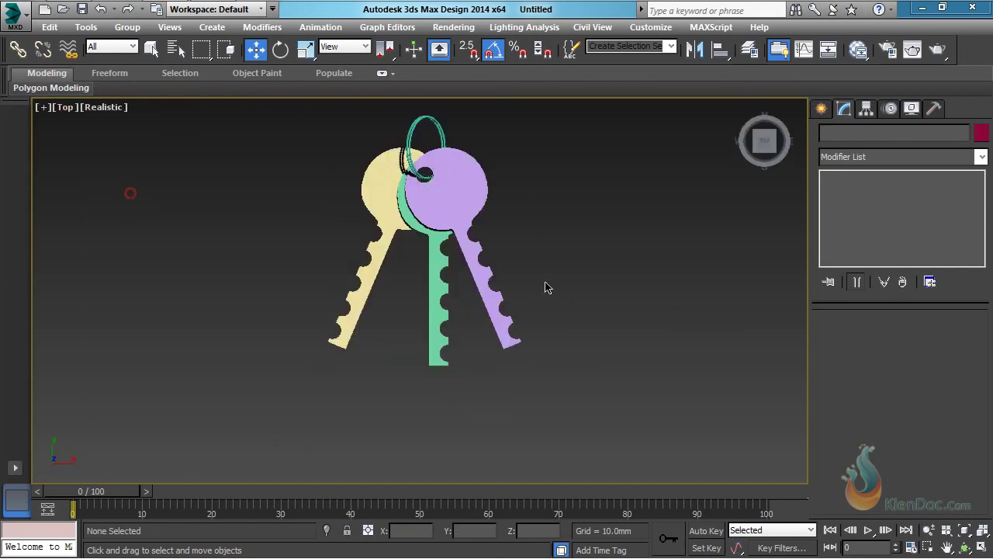
{"action": "middle_click_drag", "start_coordinate": [546, 284], "coordinate": [430, 226]}
{"action": "scroll", "coordinate": [436, 291], "scroll_direction": "up", "scroll_amount": 2}
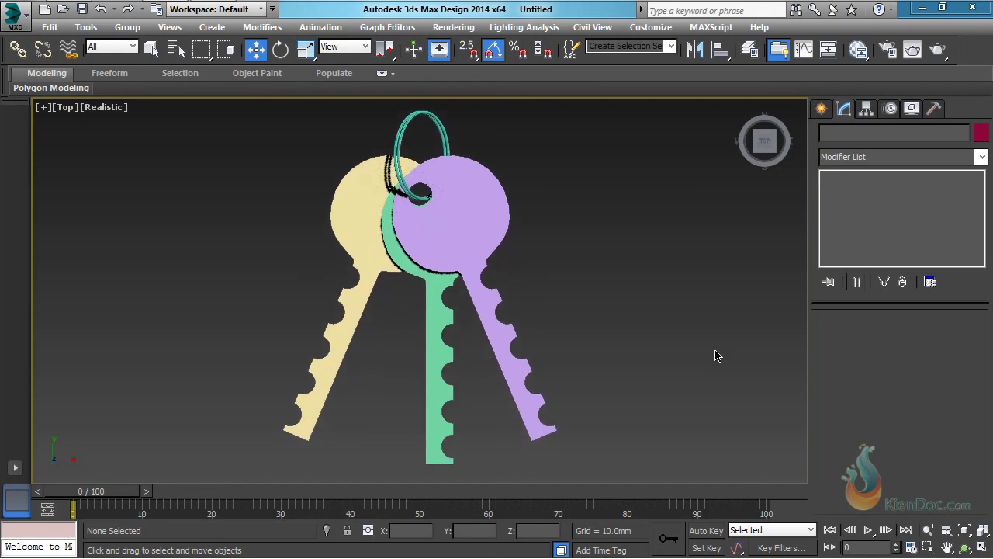